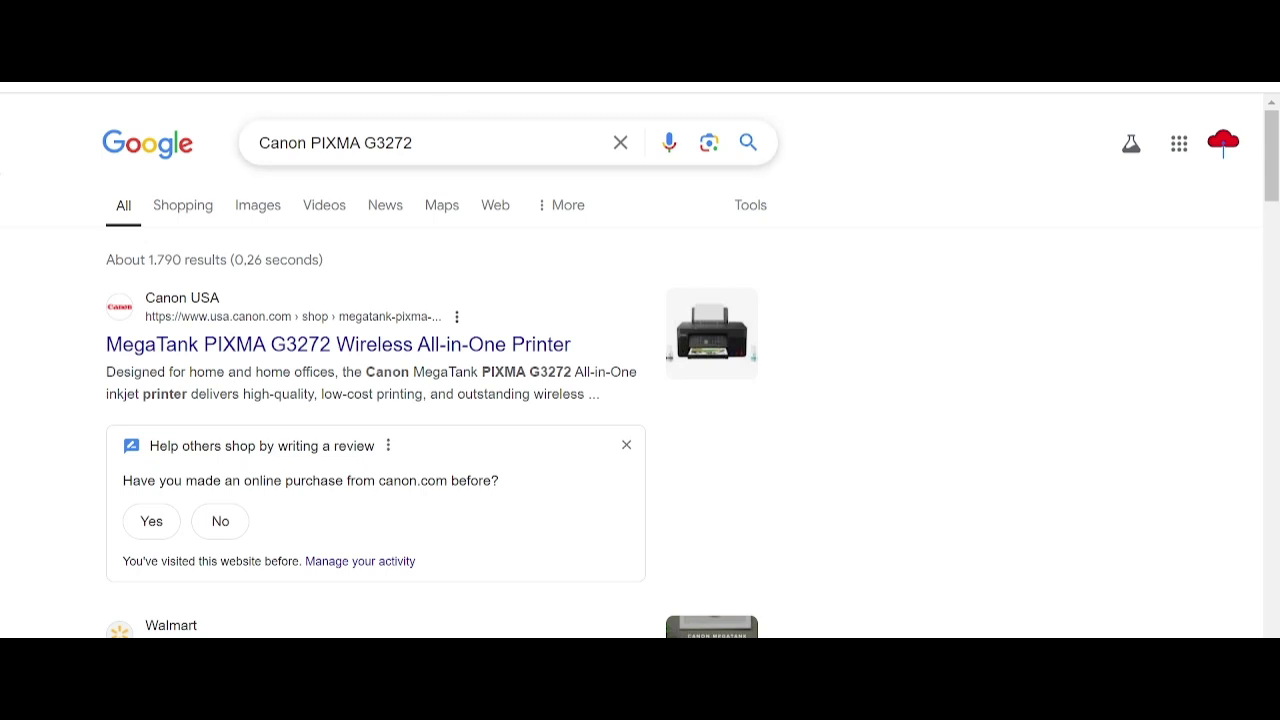
Search Google for 'Canon PIXMA G3272 driver download'.
click(459, 128)
text(d)
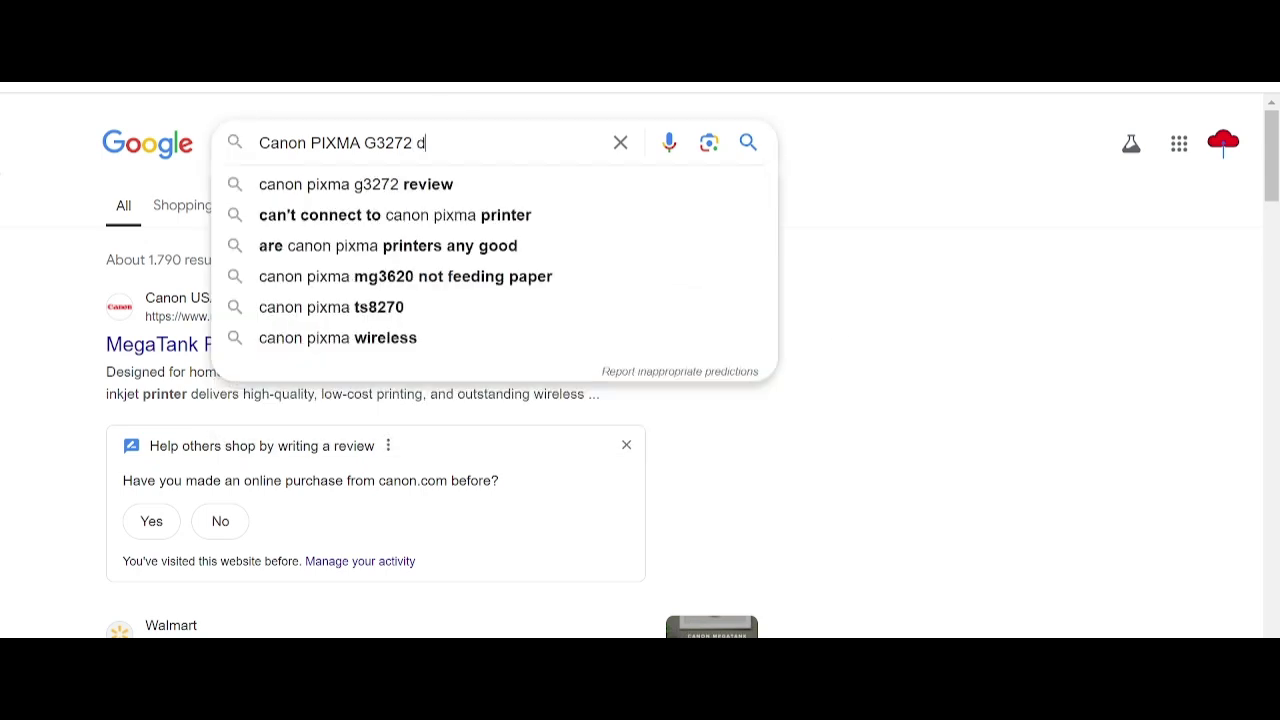
text(river downloa)
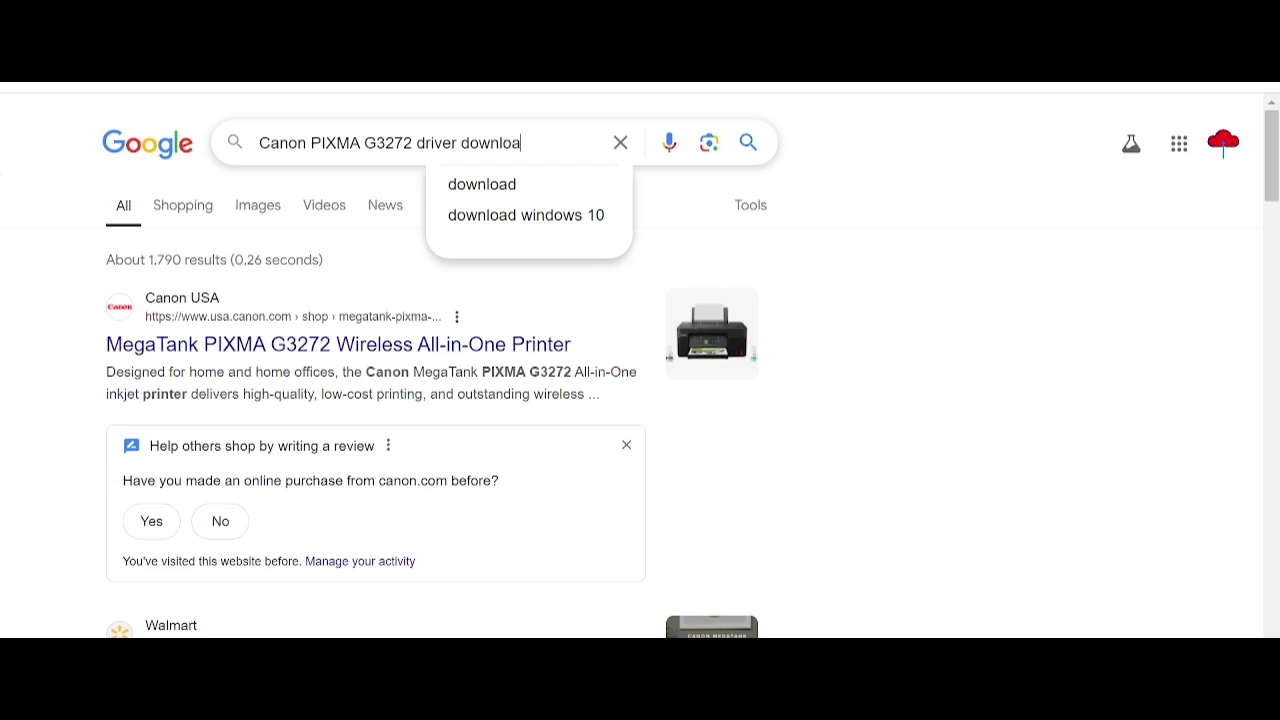
text(d)
key(Return)
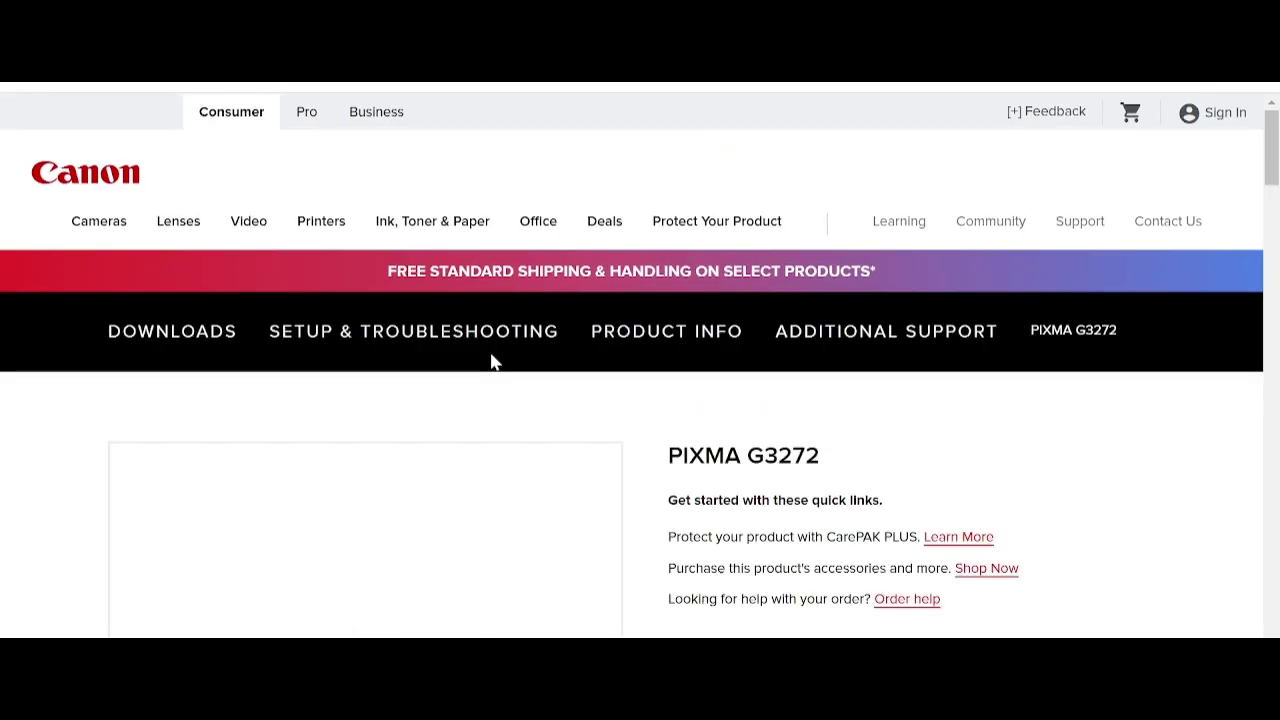
Scroll the PIXMA G3272 support page down to the Software & Drivers and Manuals quick-link tiles.
scroll(595, 370, down, 1)
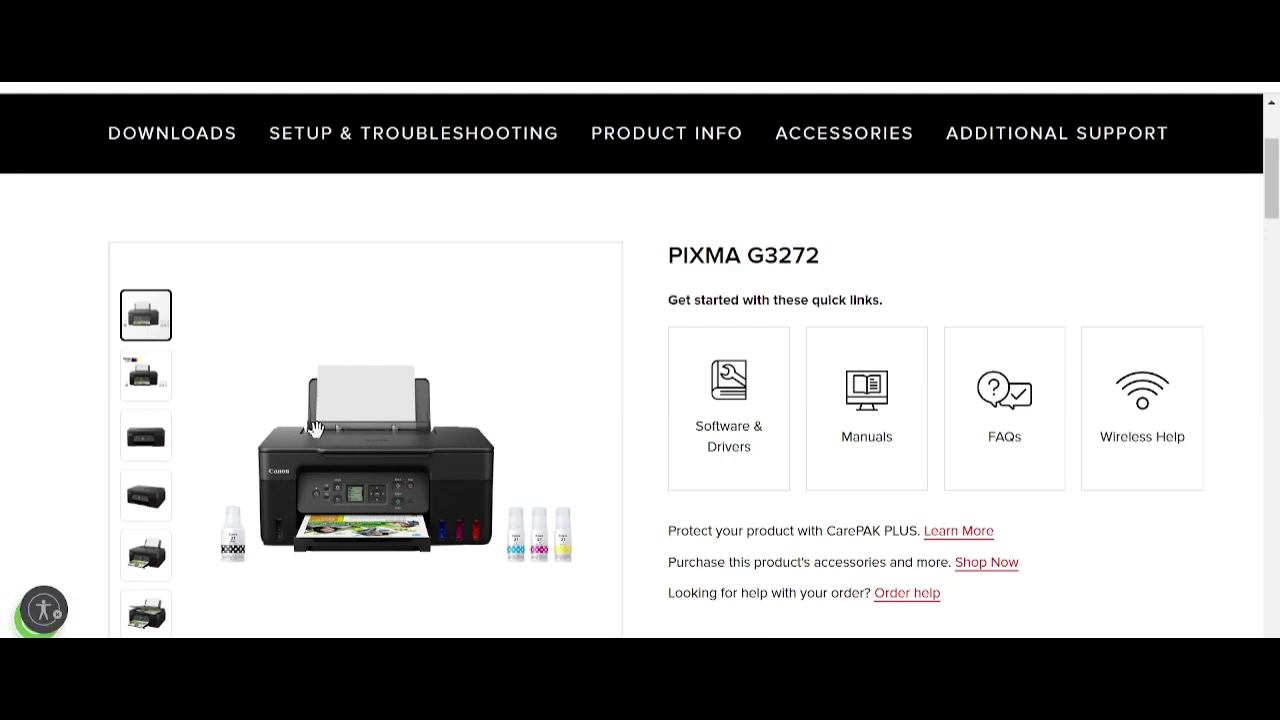
scroll(510, 385, down, 1)
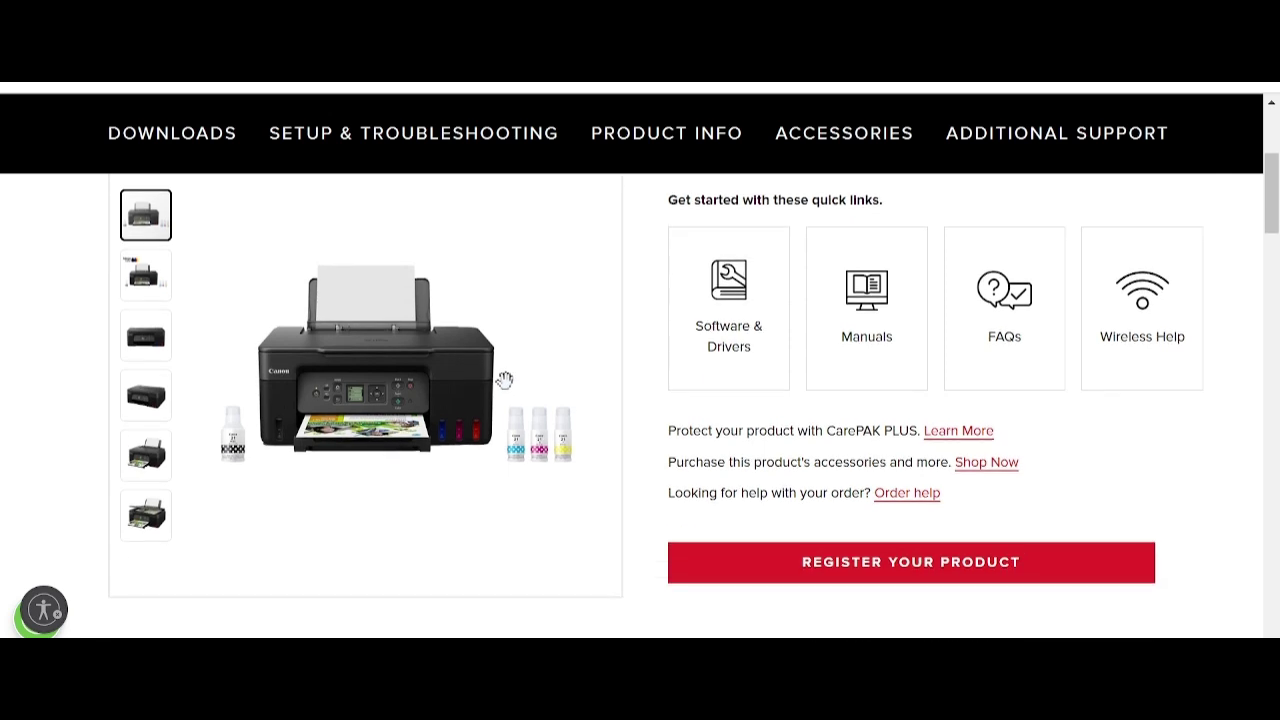
Jump to Software & Drivers and view the 9 Windows 10 (x64) download results.
click(717, 358)
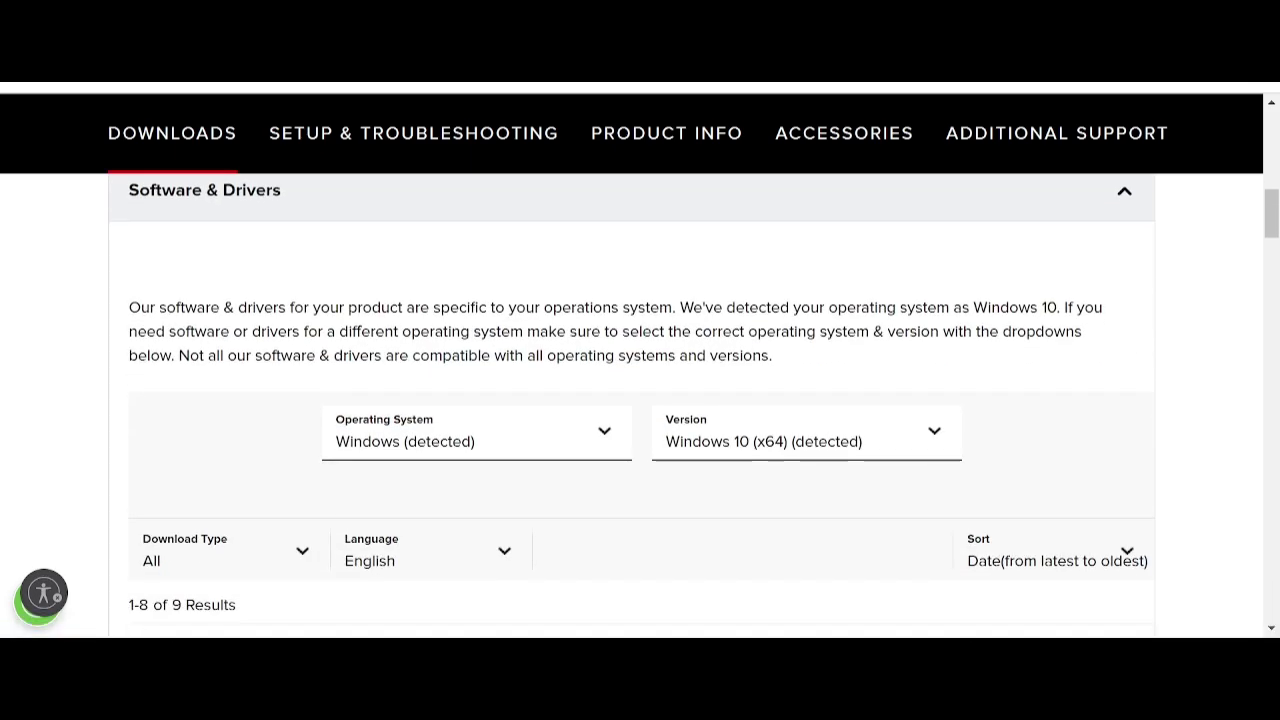
scroll(711, 358, down, 1)
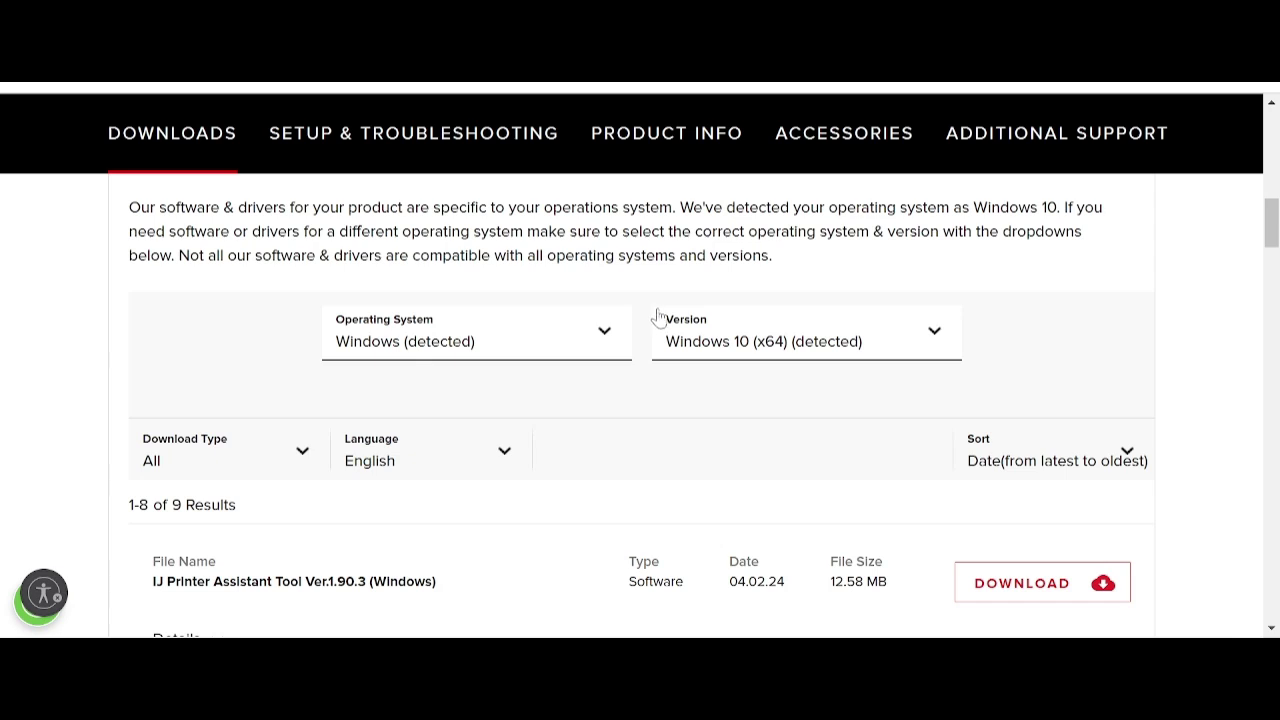
Try Mac as the operating system and browse its versions, then switch the filter to Linux.
click(601, 345)
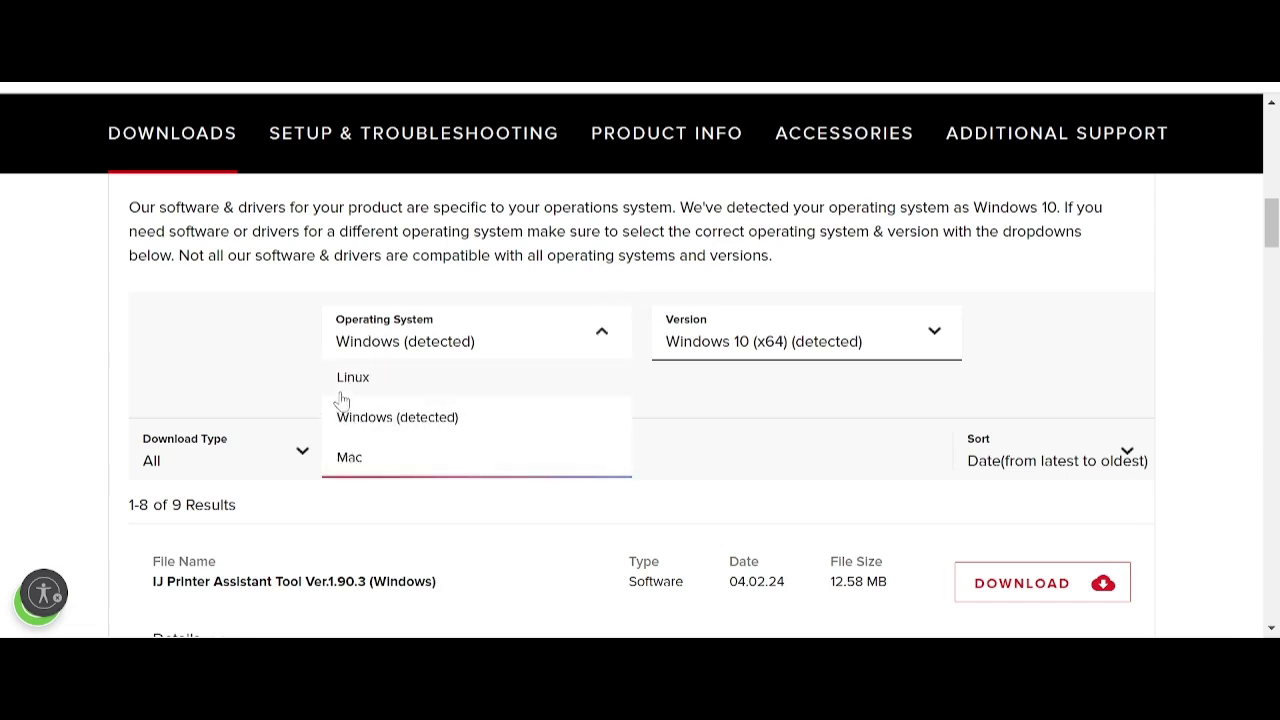
click(352, 458)
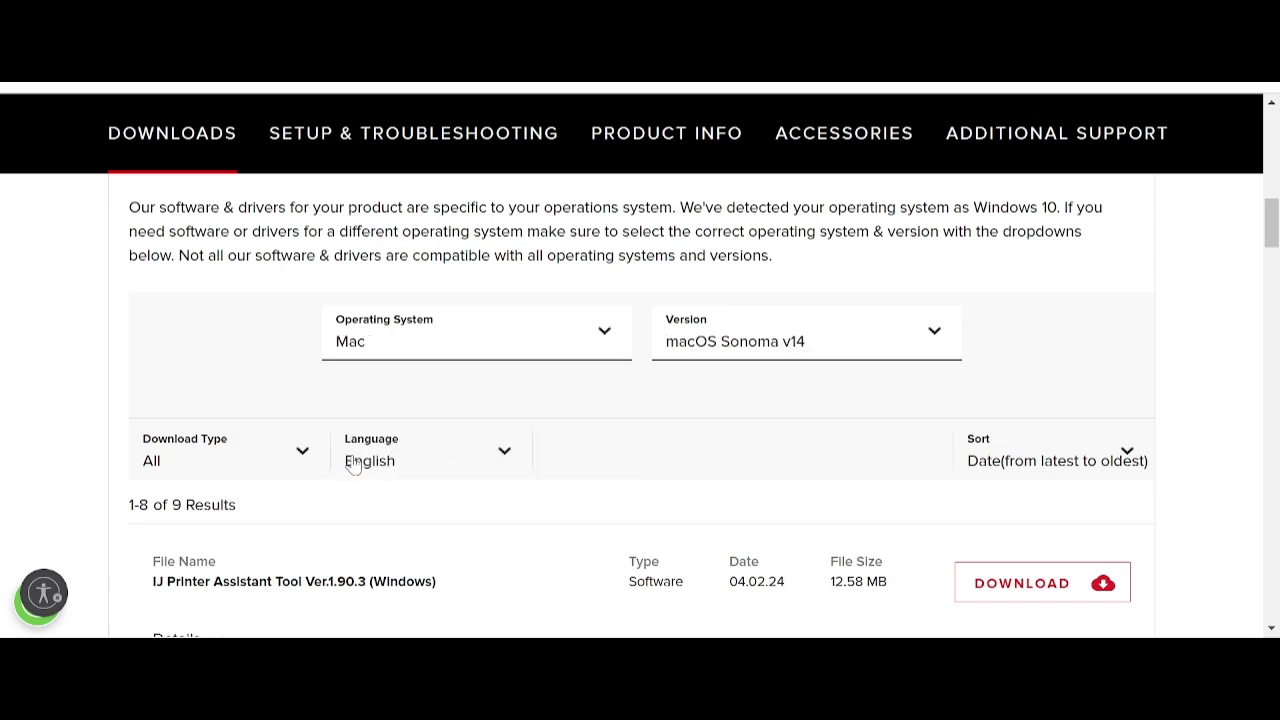
click(740, 357)
scroll(720, 380, down, 3)
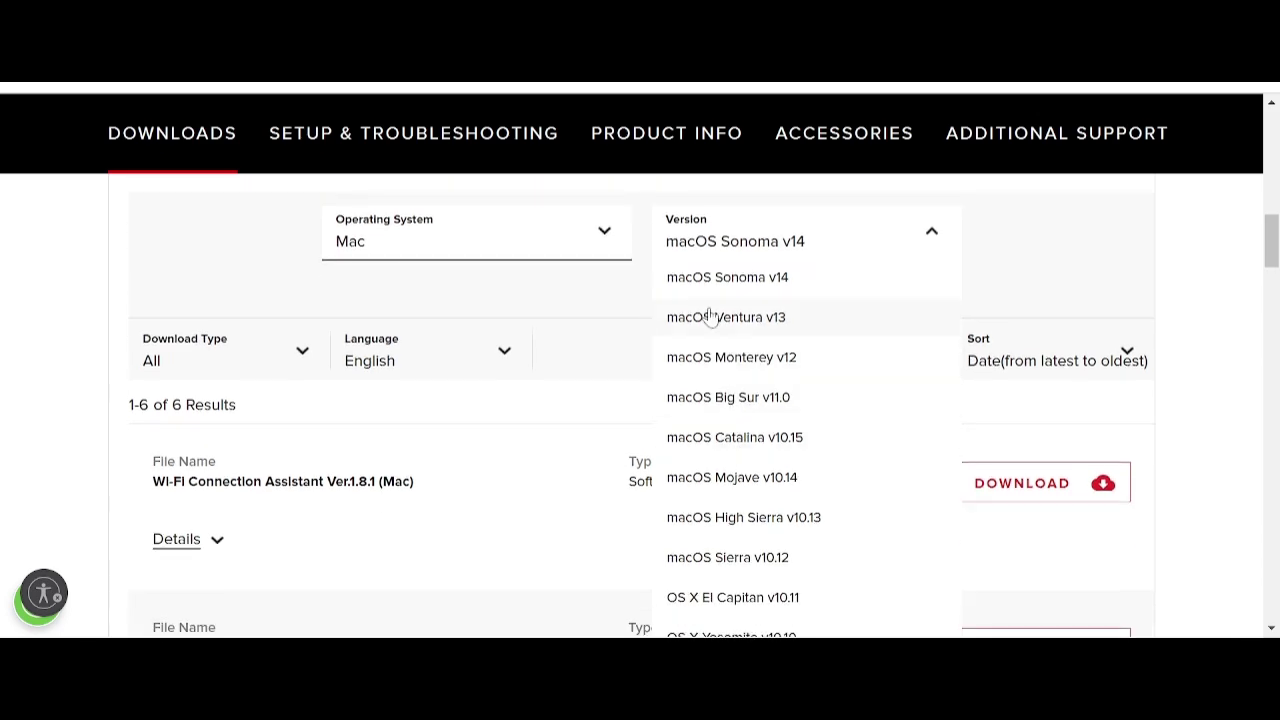
scroll(717, 374, down, 2)
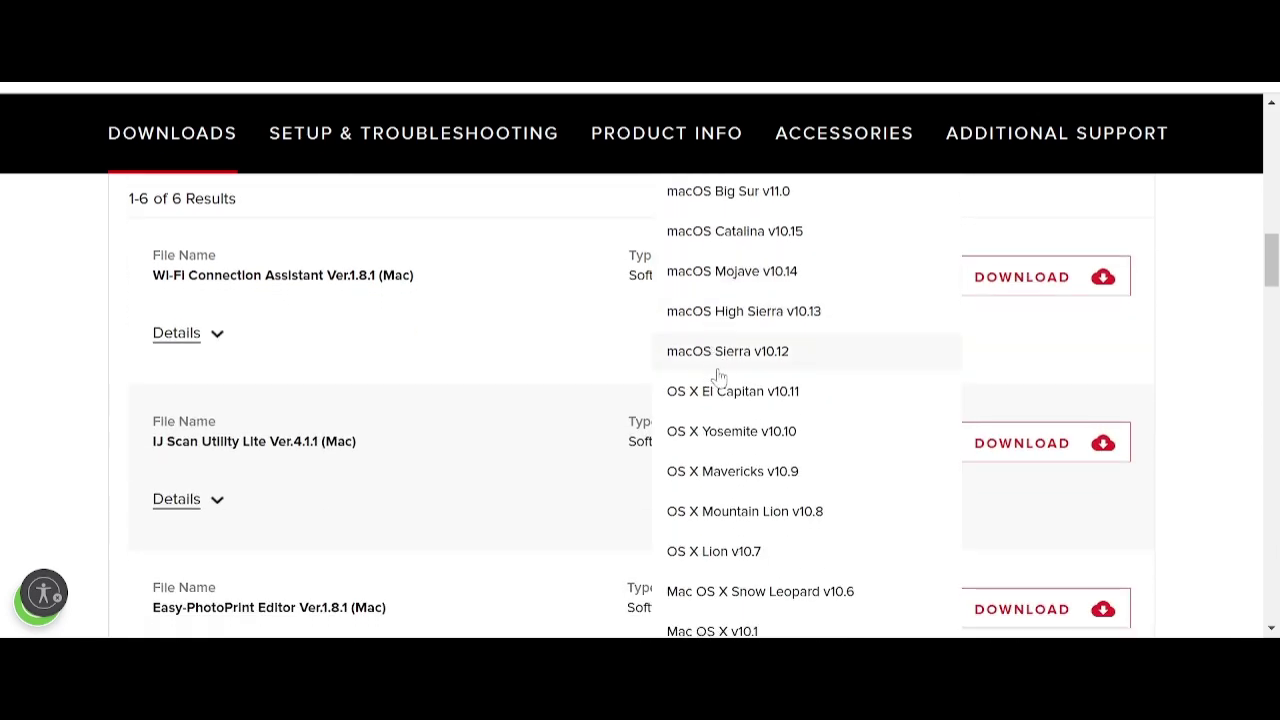
scroll(722, 400, up, 1)
scroll(722, 400, up, 4)
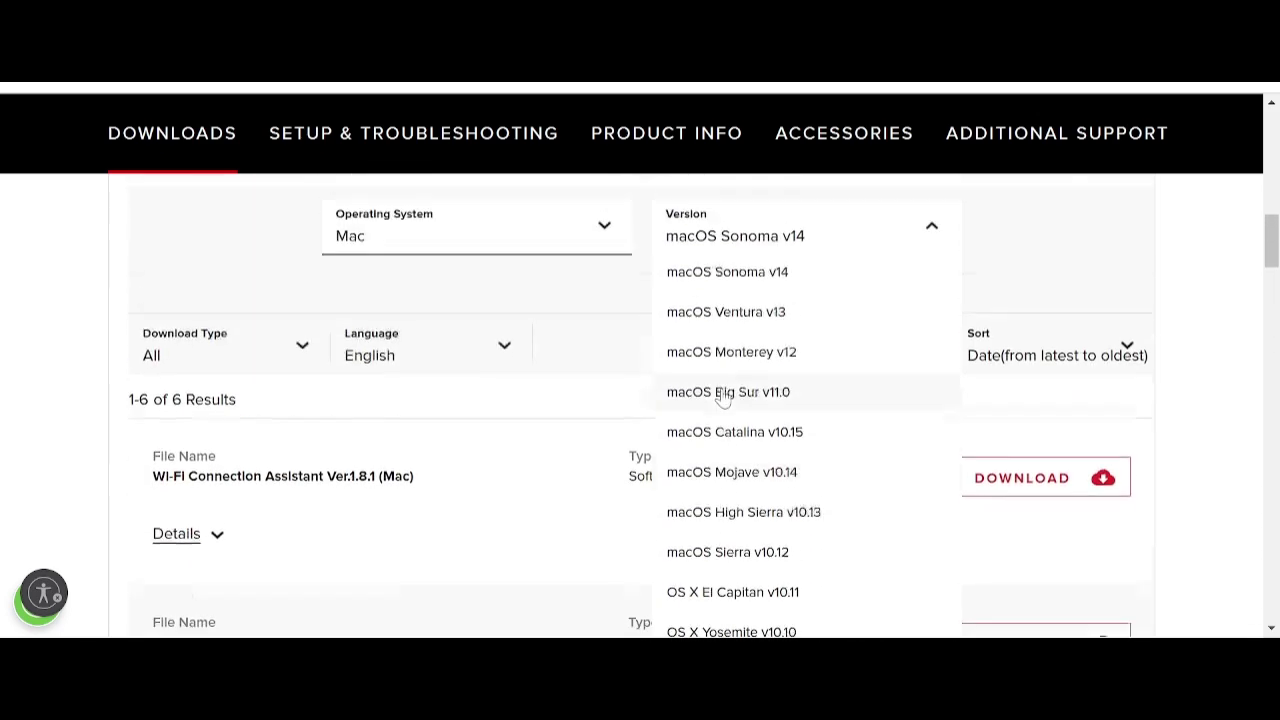
click(550, 345)
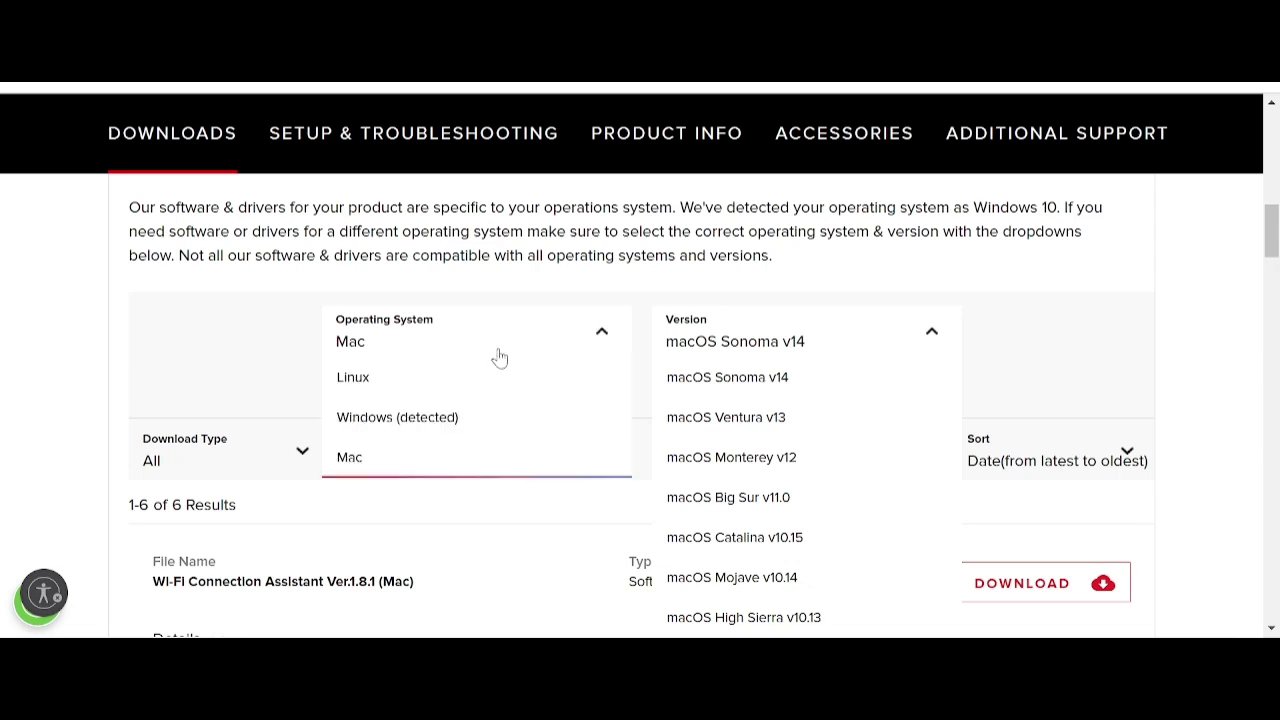
click(378, 388)
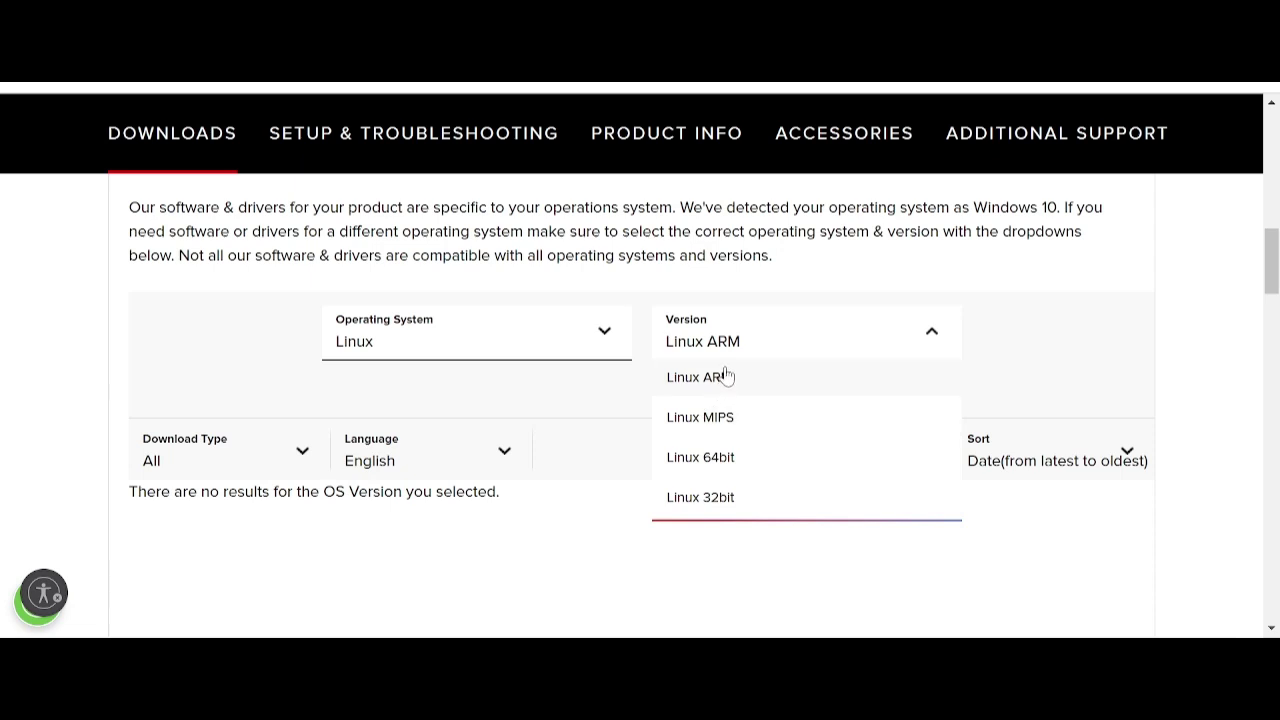
Switch the Operating System filter back to Windows, restoring the Windows 11 downloads.
click(602, 336)
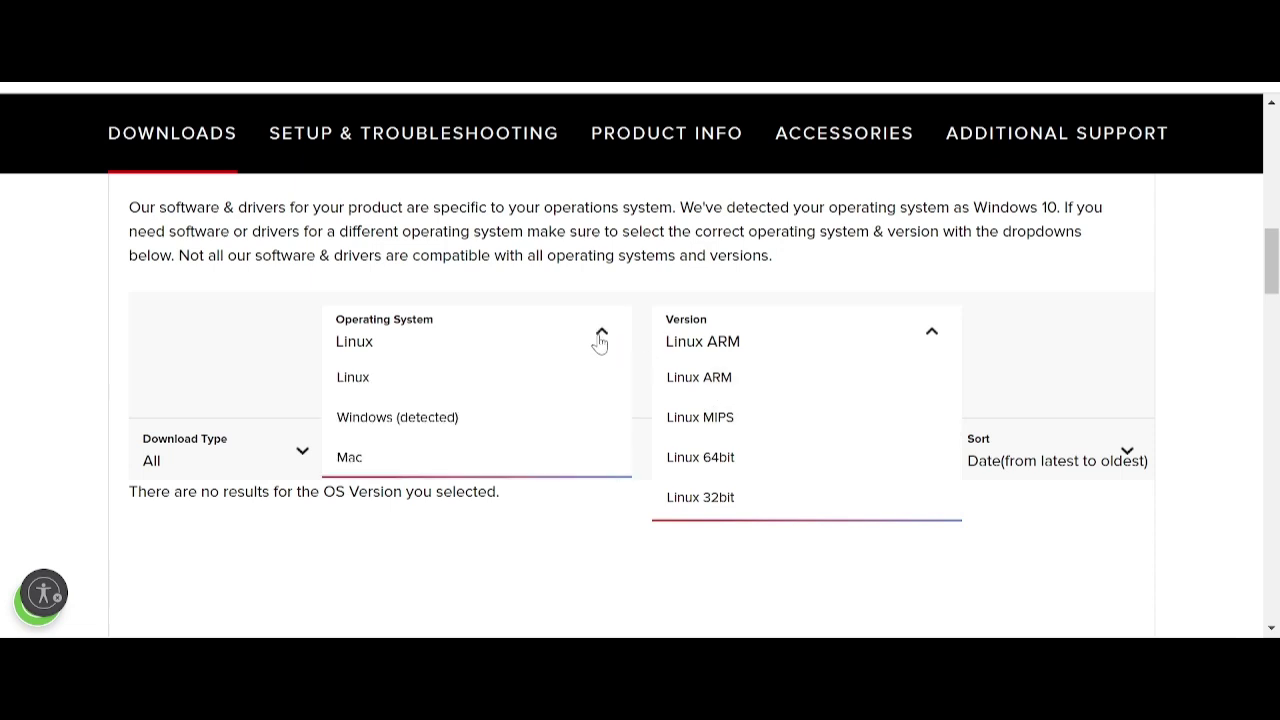
click(376, 420)
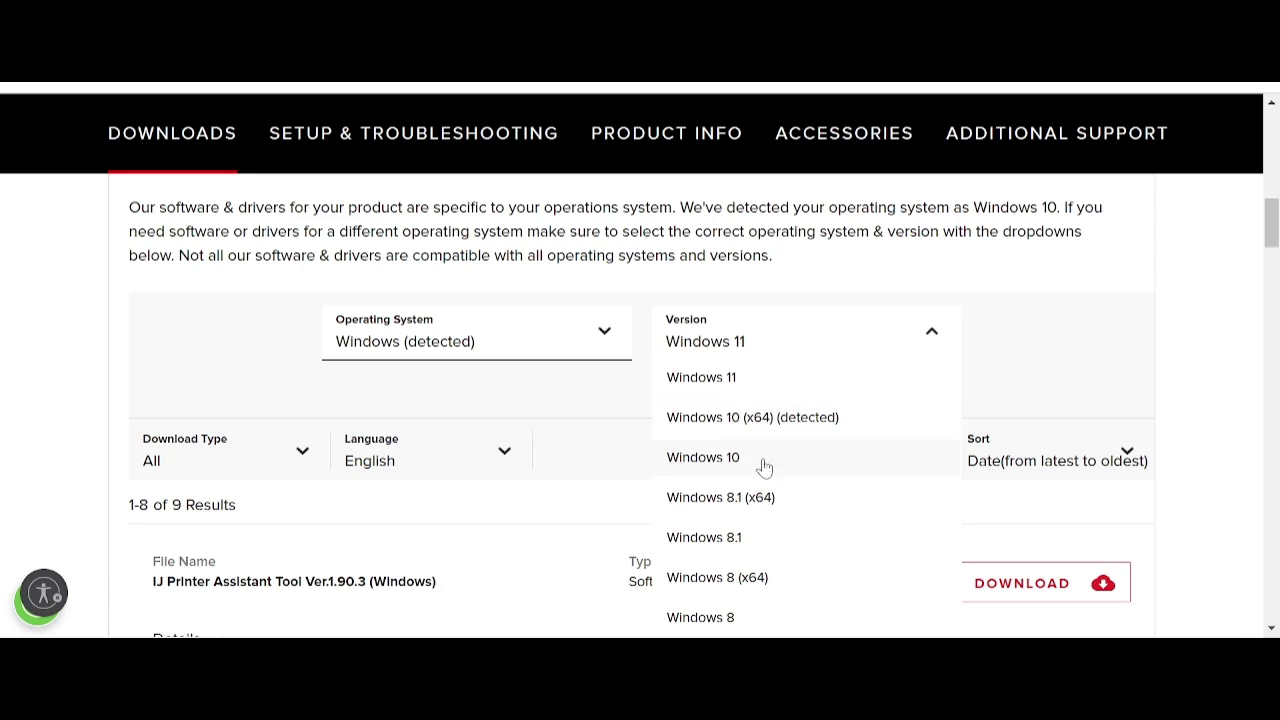
Browse the Version list and keep Windows 11 selected.
scroll(857, 529, down, 2)
scroll(800, 500, down, 2)
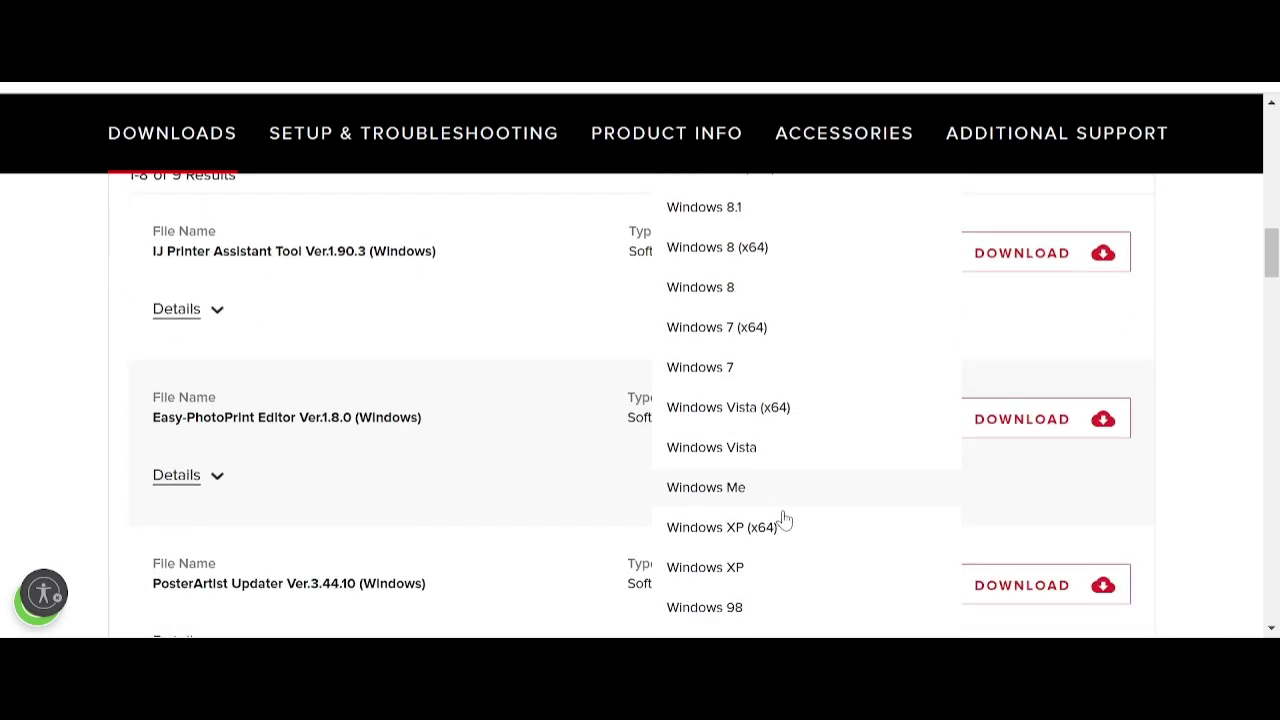
scroll(722, 563, down, 2)
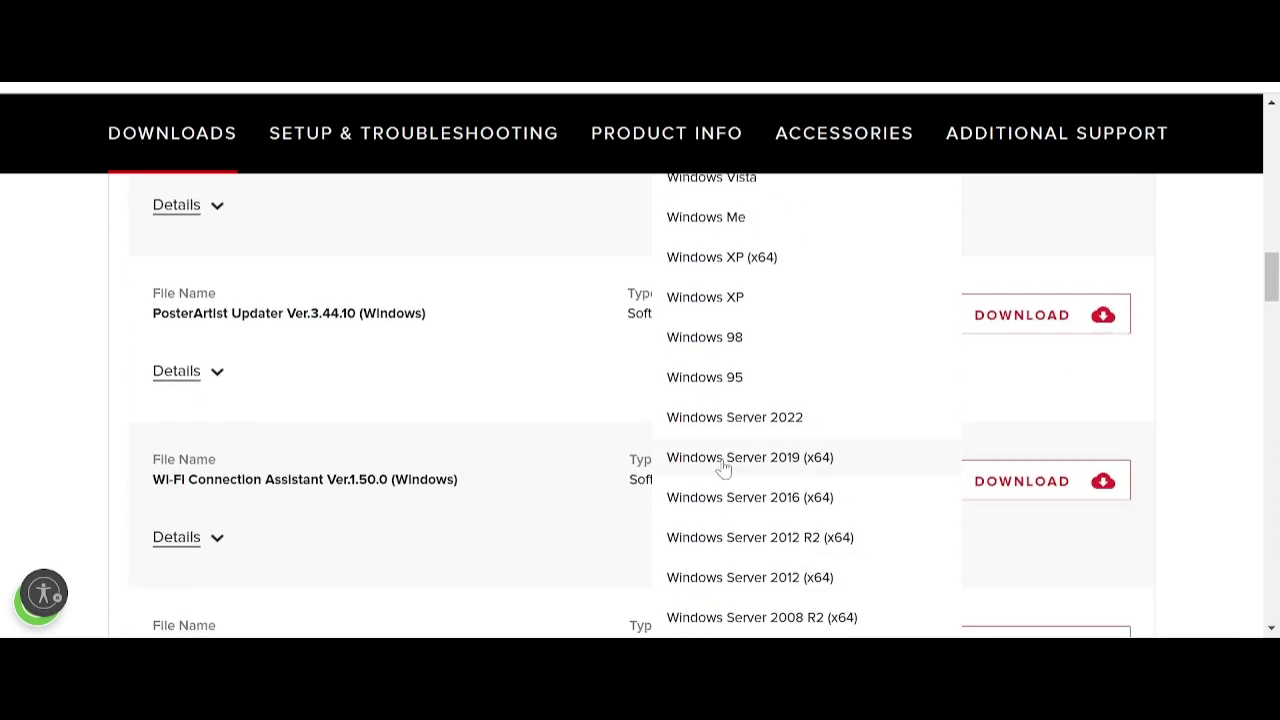
scroll(749, 503, down, 3)
scroll(781, 549, up, 6)
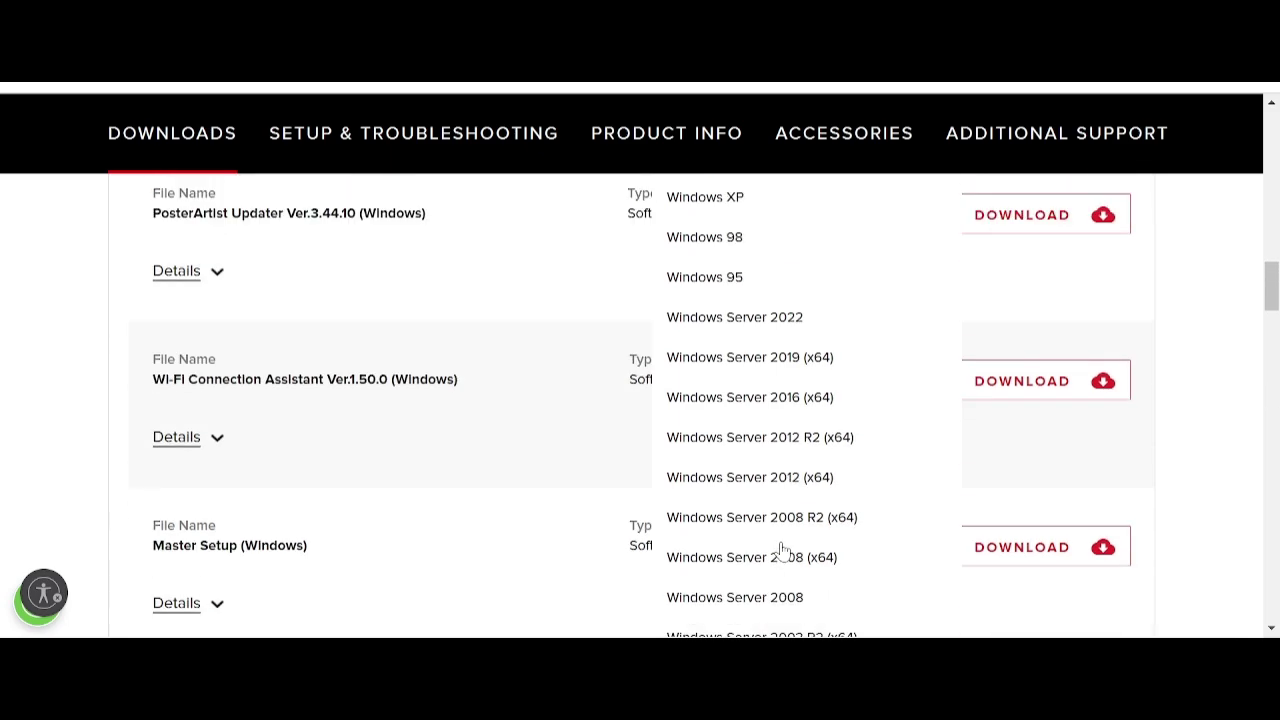
scroll(781, 549, up, 2)
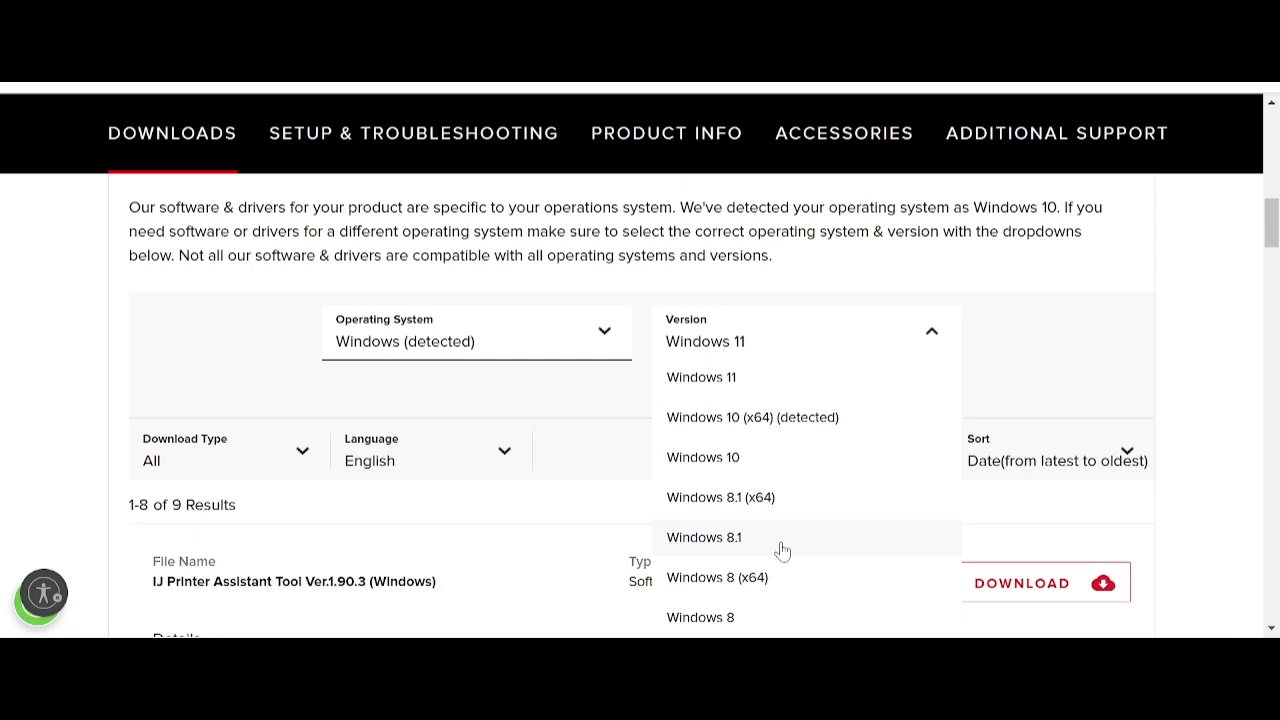
click(697, 386)
Scroll the downloads list and highlight the Wi-Fi Connection Assistant and Master Setup file names.
scroll(694, 383, down, 3)
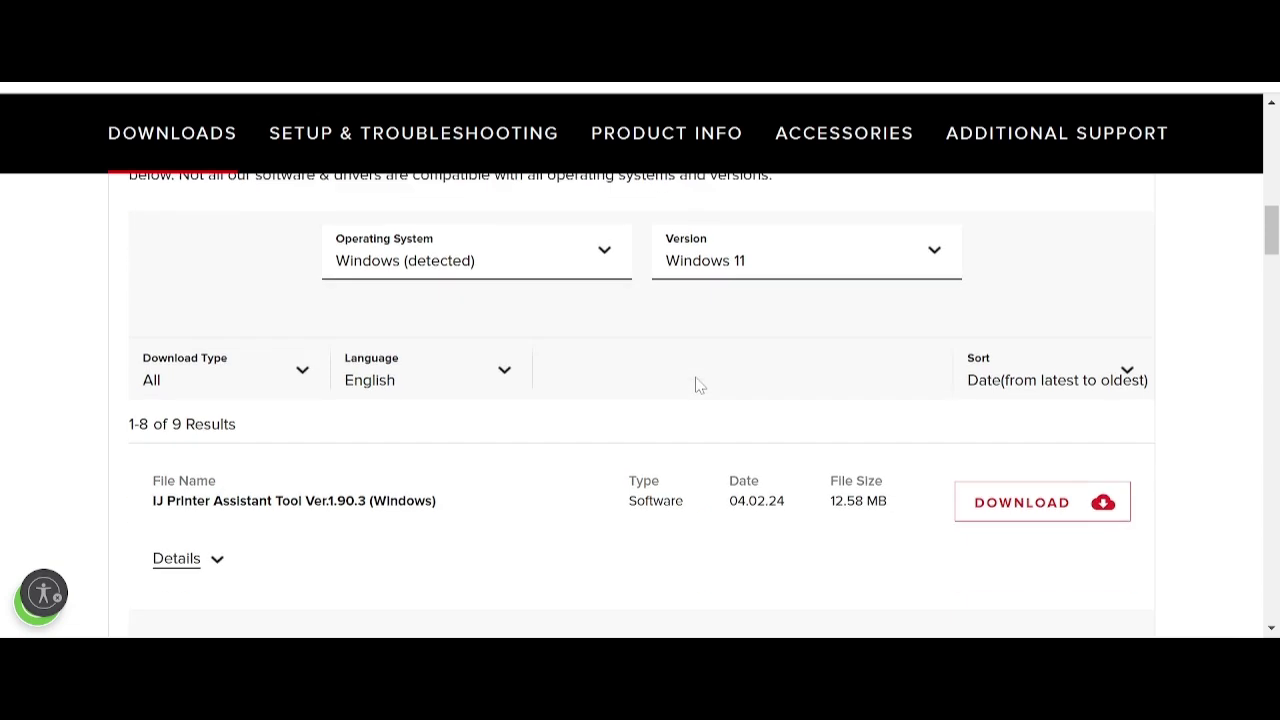
scroll(357, 300, down, 4)
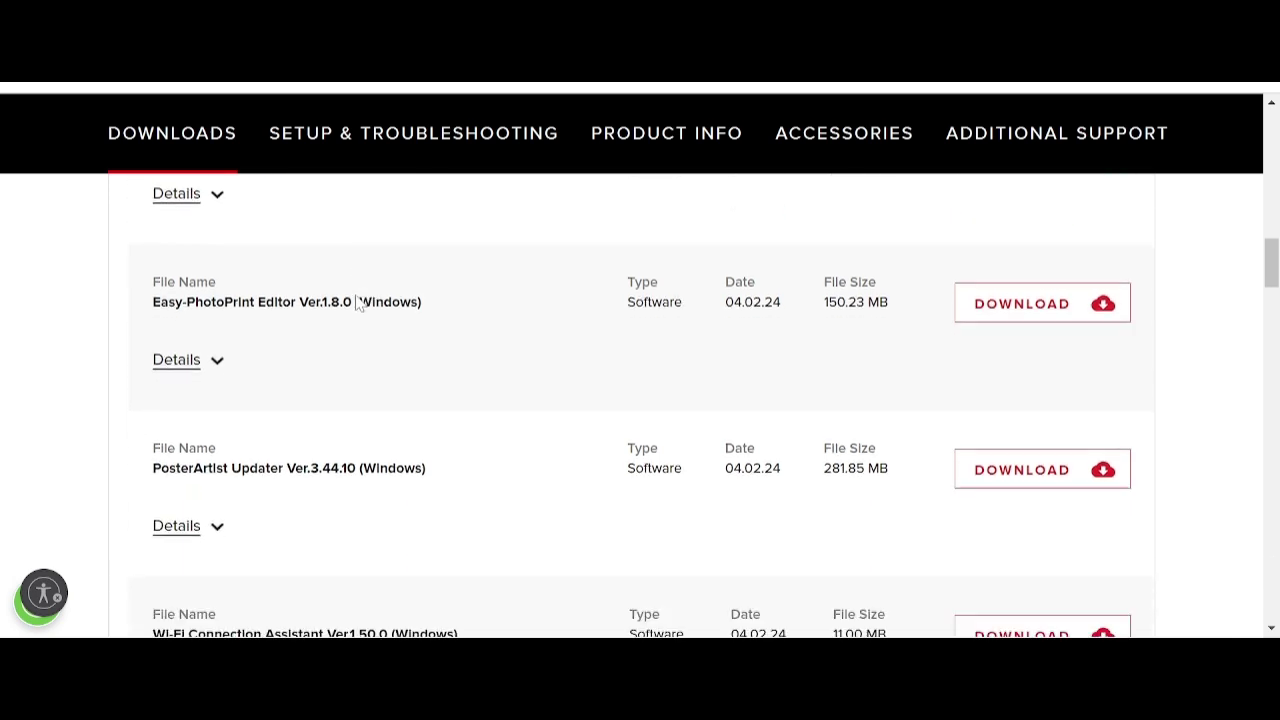
scroll(360, 303, down, 2)
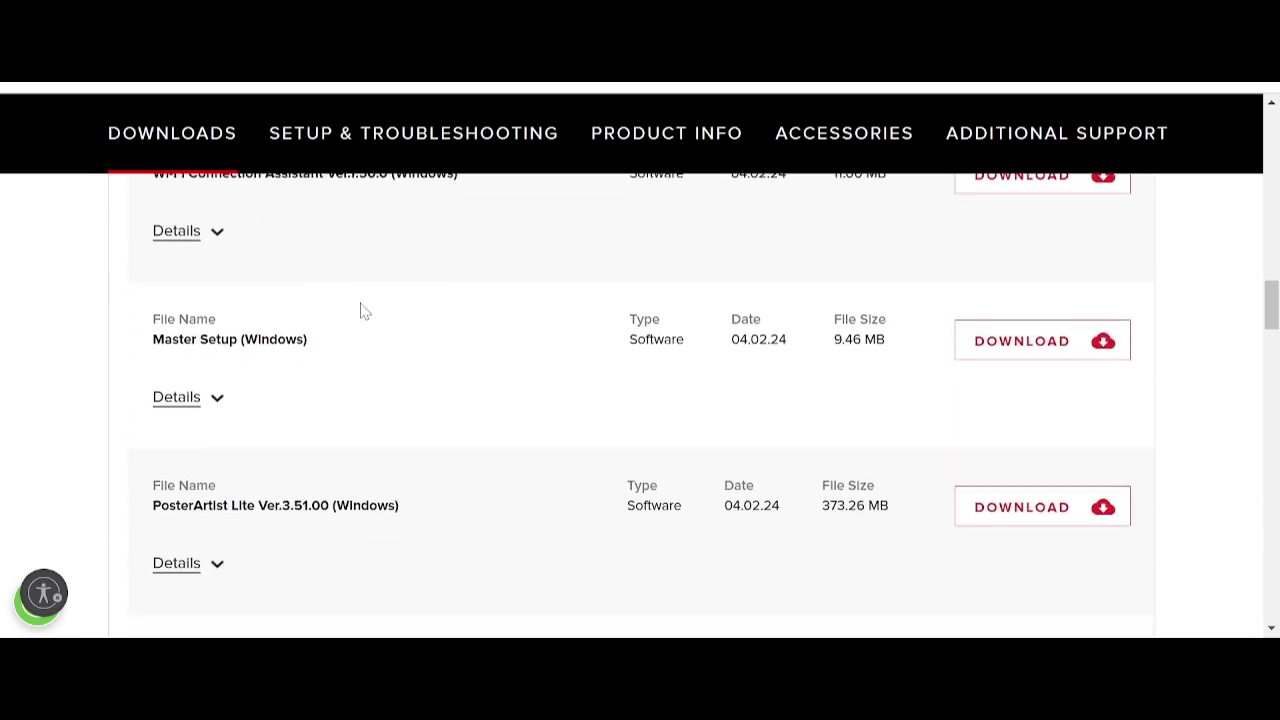
scroll(360, 309, down, 2)
scroll(360, 309, up, 3)
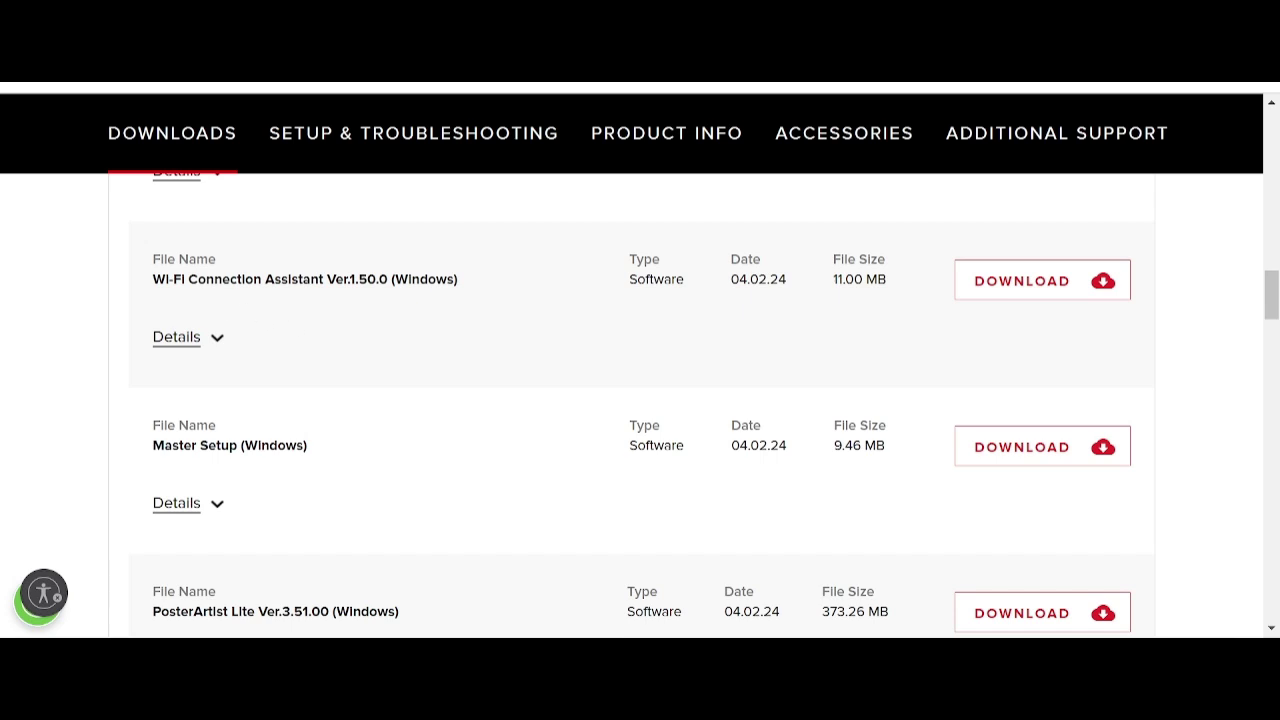
drag(164, 280, 266, 289)
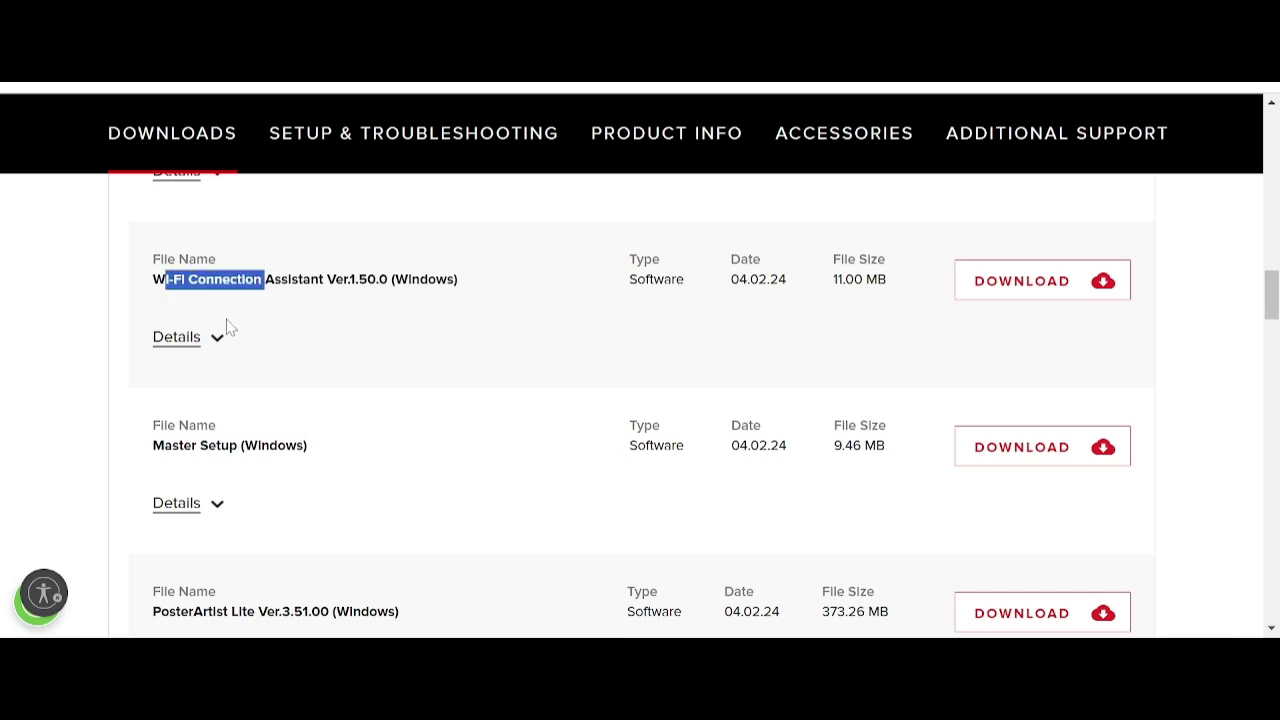
drag(172, 446, 258, 446)
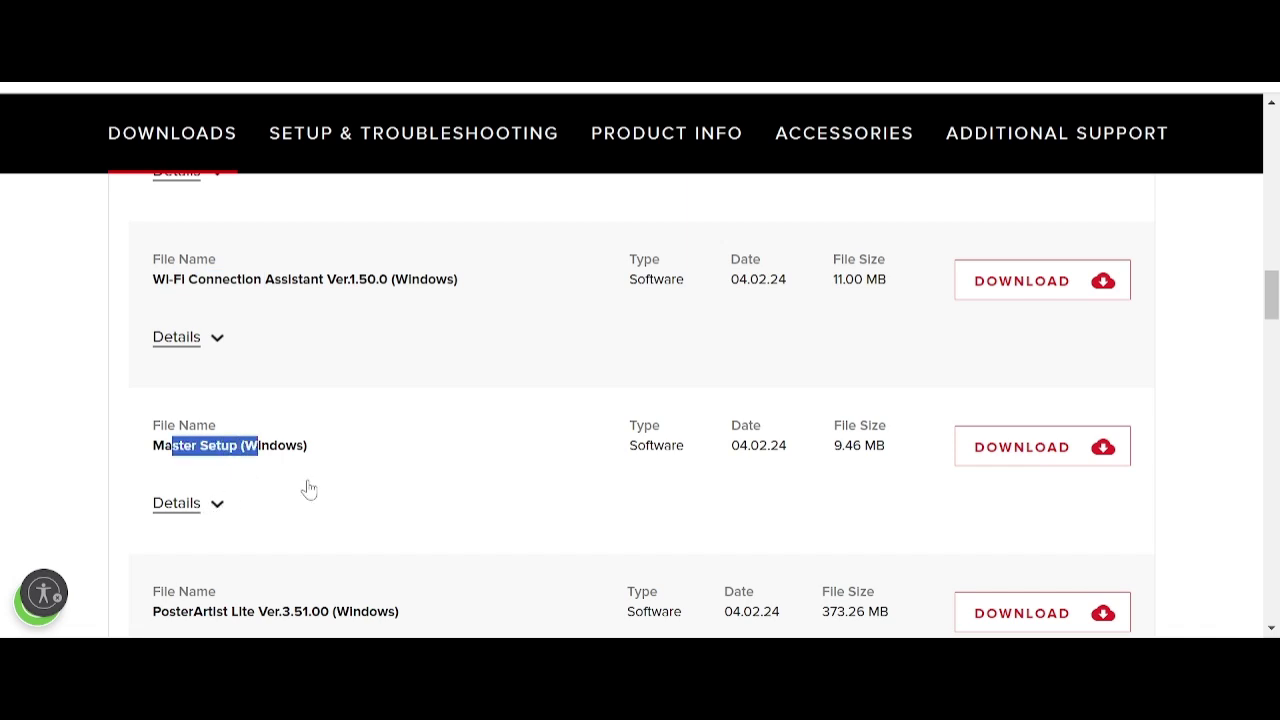
Expand the Master Setup (Windows) details, review them, then scroll to the list's bottom.
scroll(320, 478, down, 2)
click(214, 303)
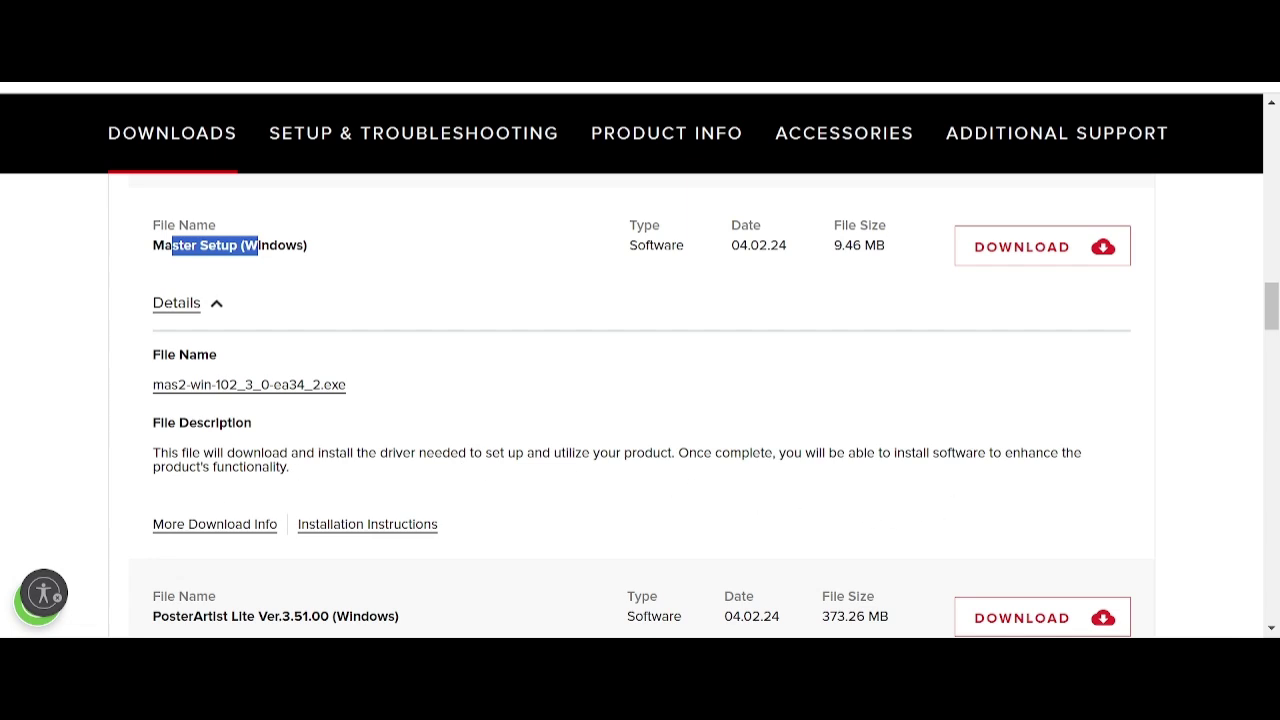
scroll(391, 457, up, 7)
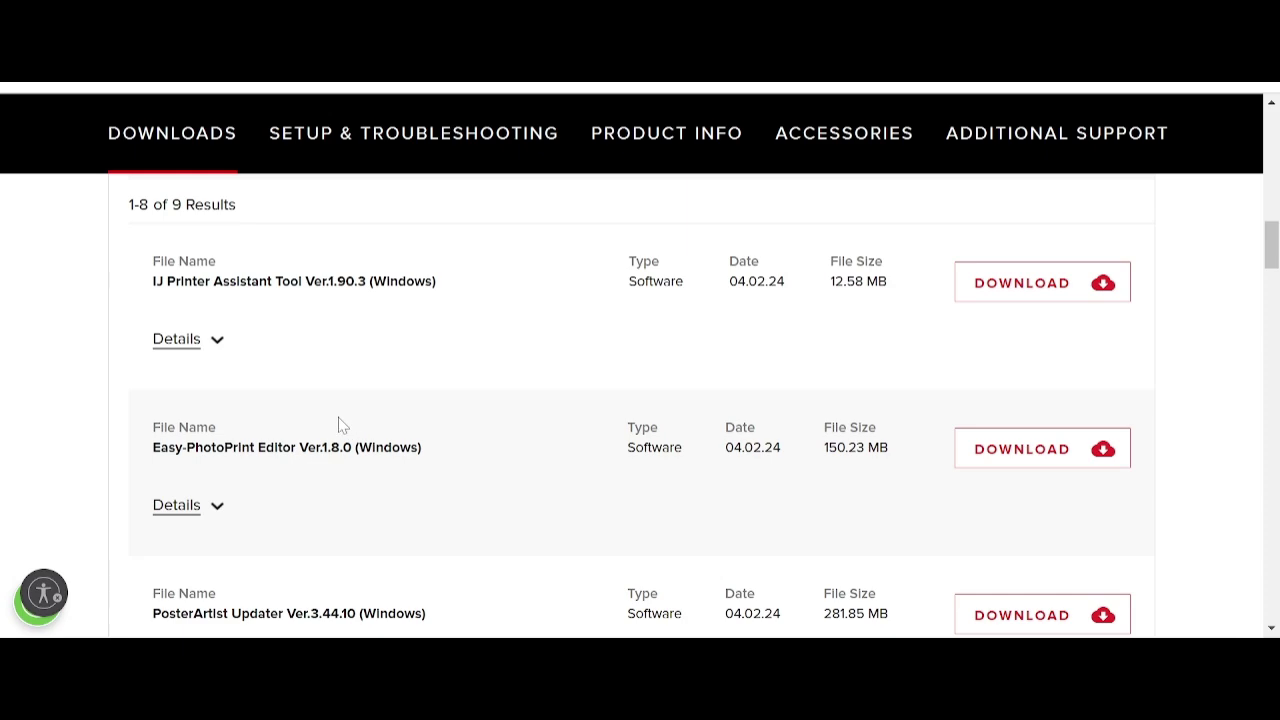
scroll(338, 417, up, 1)
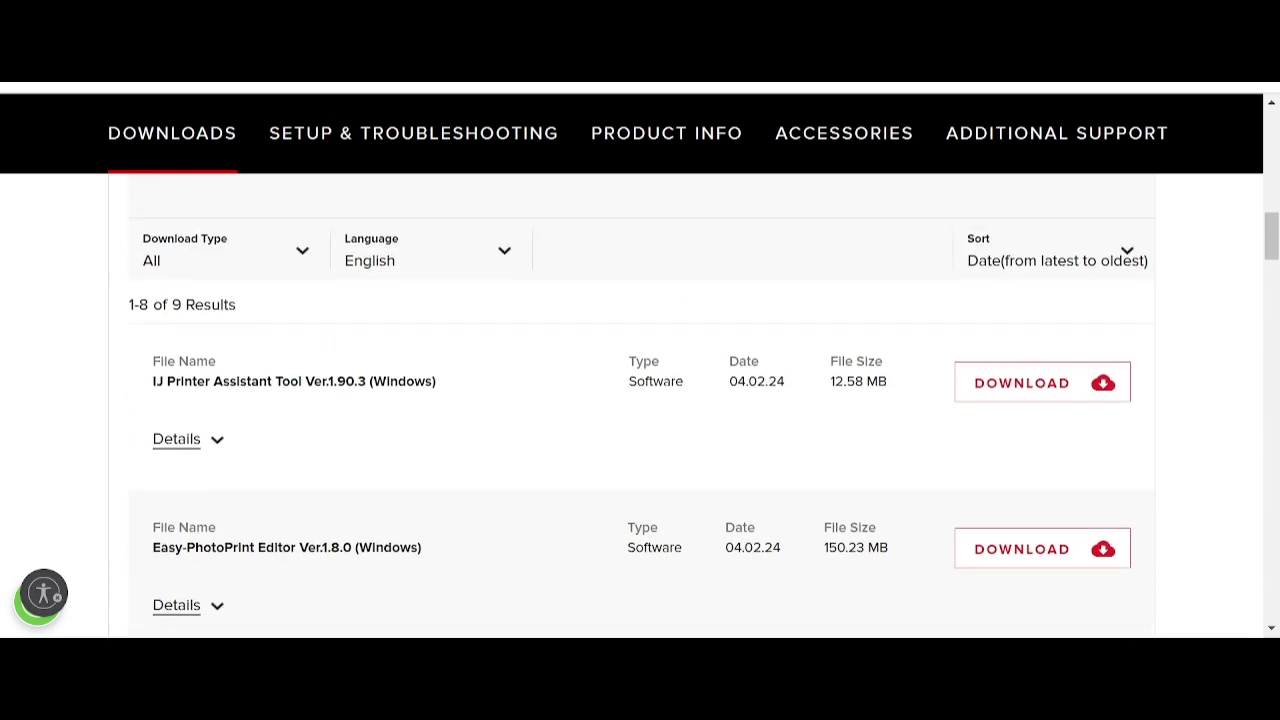
drag(258, 381, 324, 381)
scroll(310, 378, up, 1)
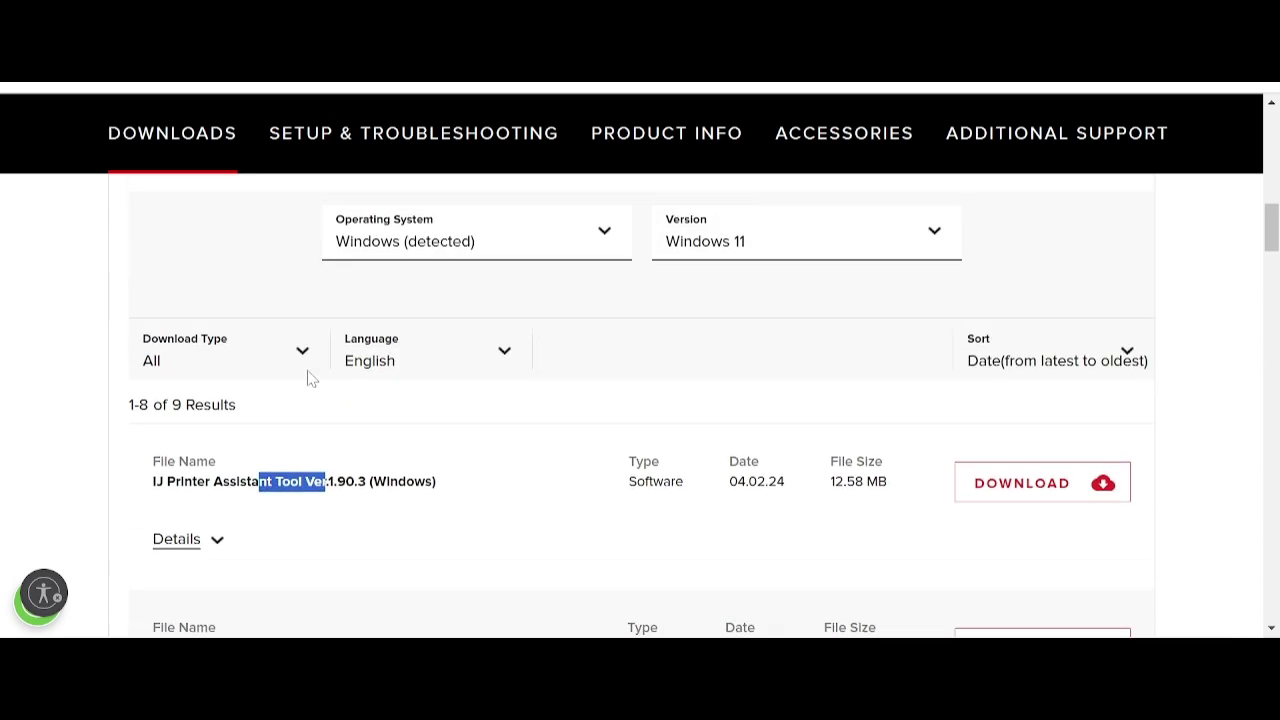
scroll(310, 378, down, 15)
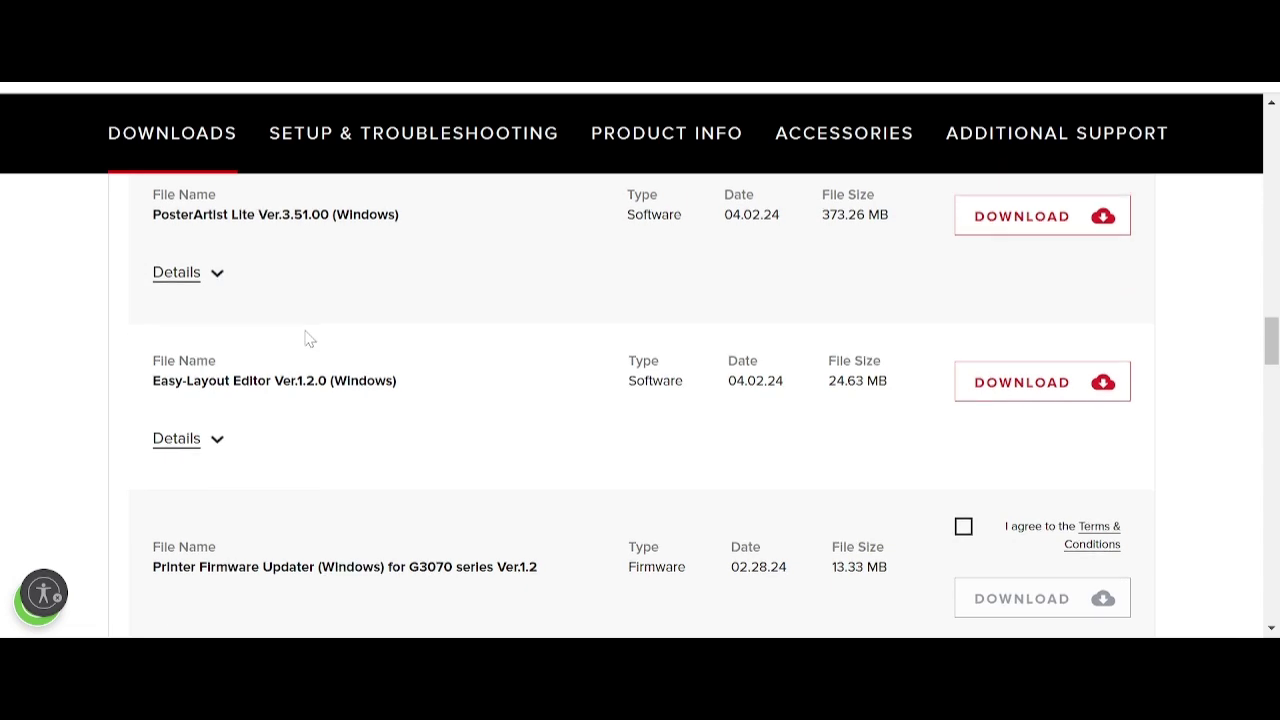
scroll(310, 340, down, 4)
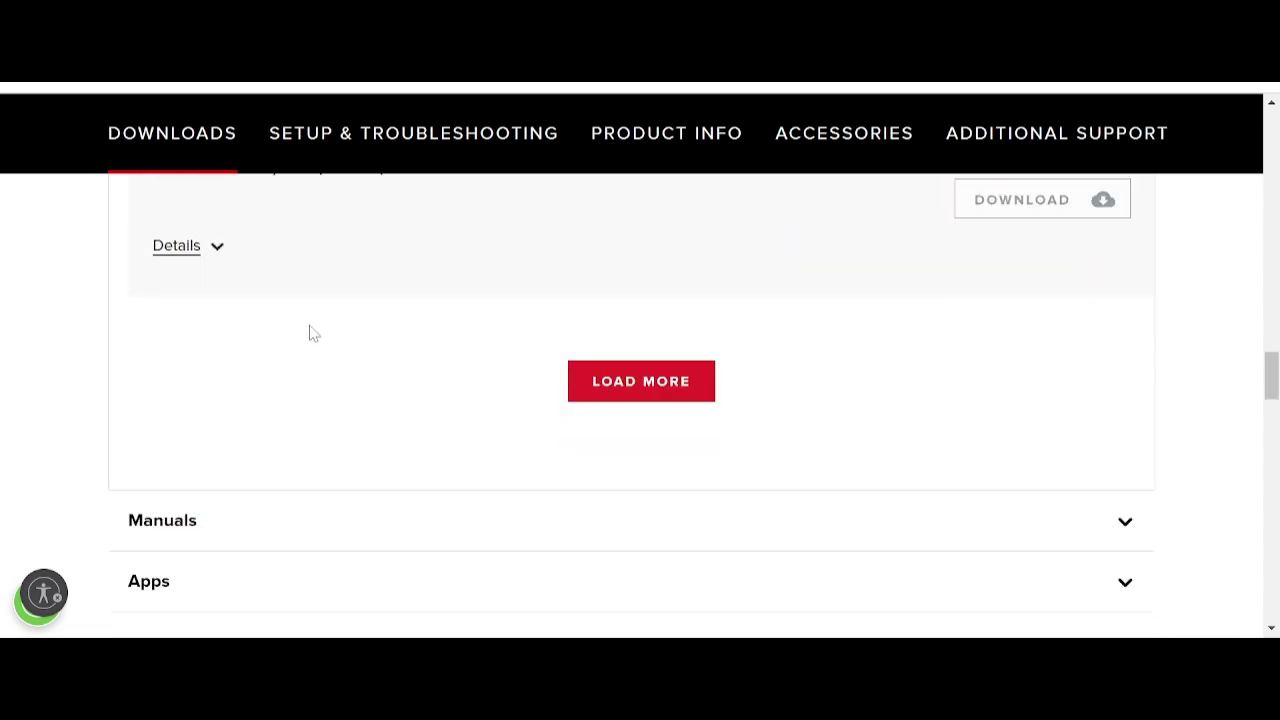
Load the ninth result and check the Print Driver and Scan Utility Installer's date and size.
click(612, 390)
scroll(386, 405, up, 1)
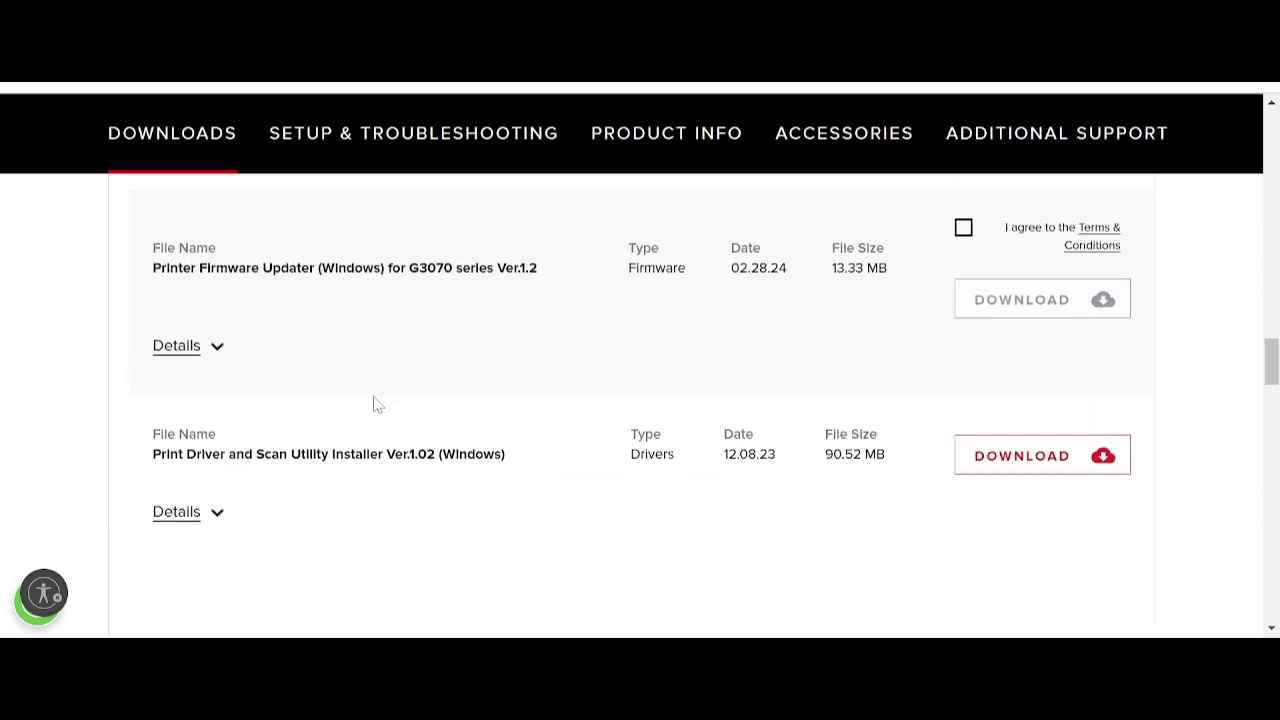
drag(150, 461, 417, 474)
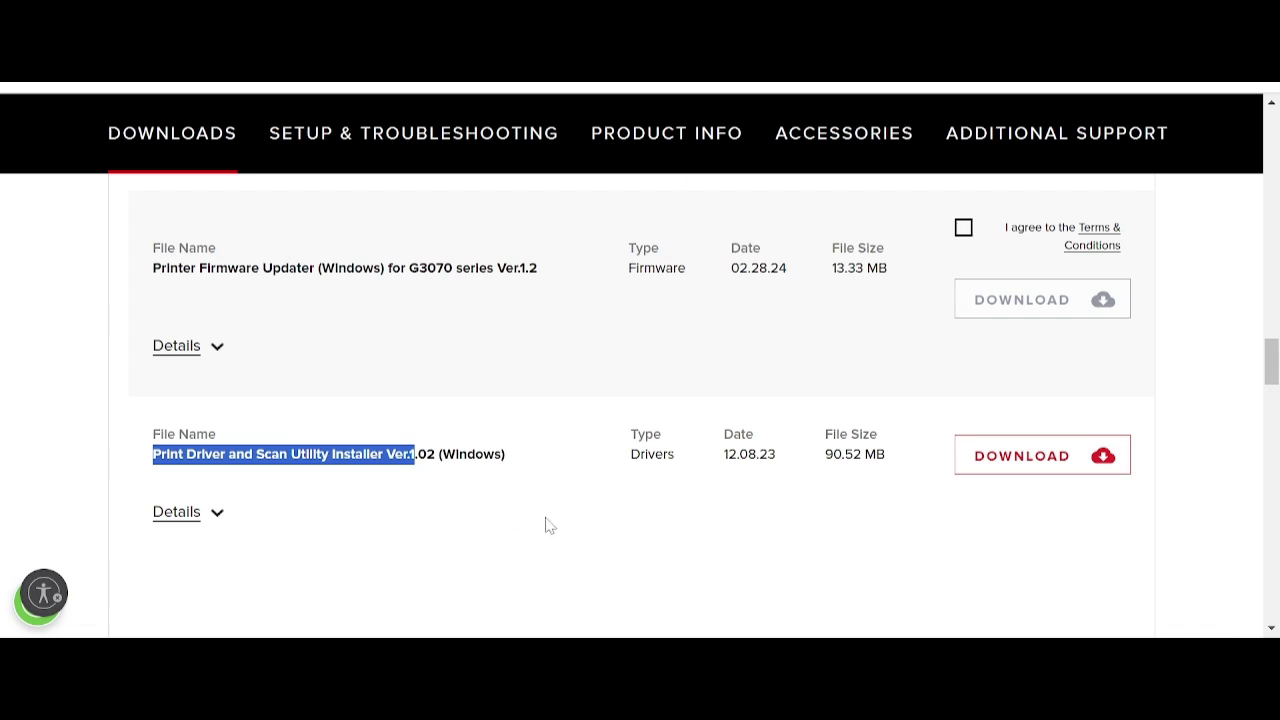
drag(728, 455, 813, 482)
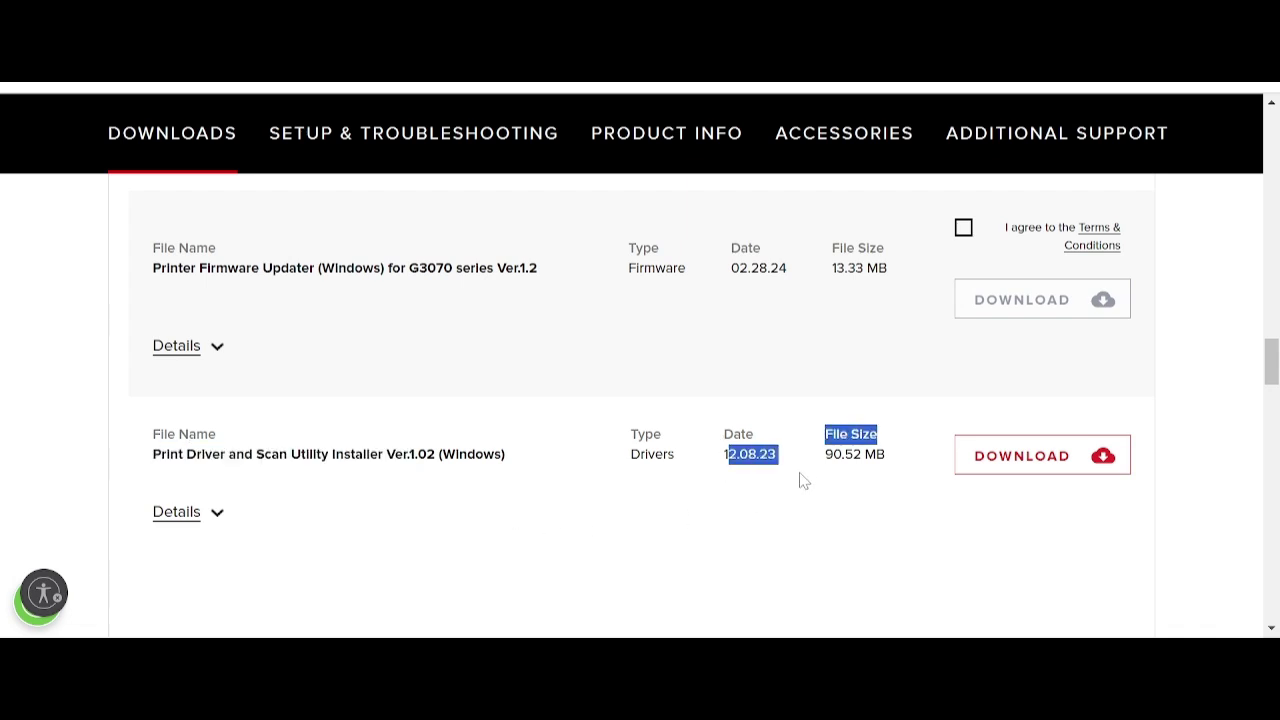
Expand the installer's details and download Print Driver and Scan Utility Installer Ver.1.02 (90.52 MB).
click(214, 512)
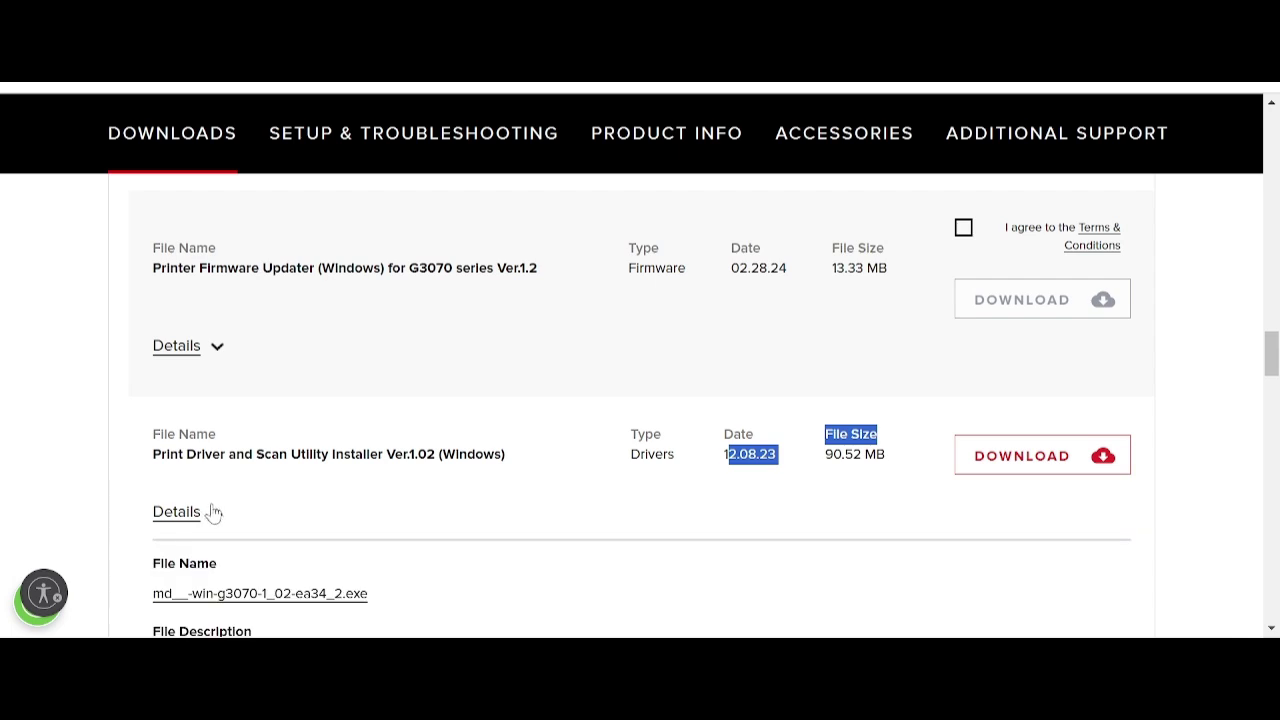
scroll(280, 502, down, 2)
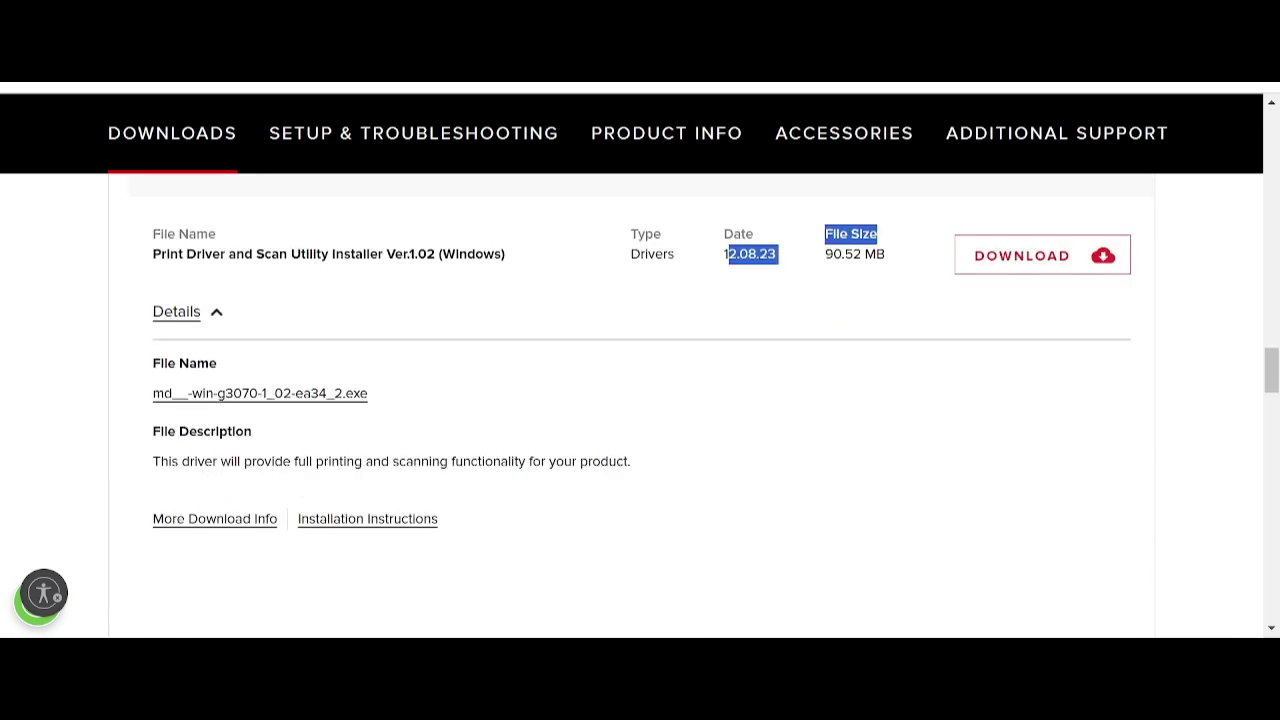
drag(181, 461, 265, 461)
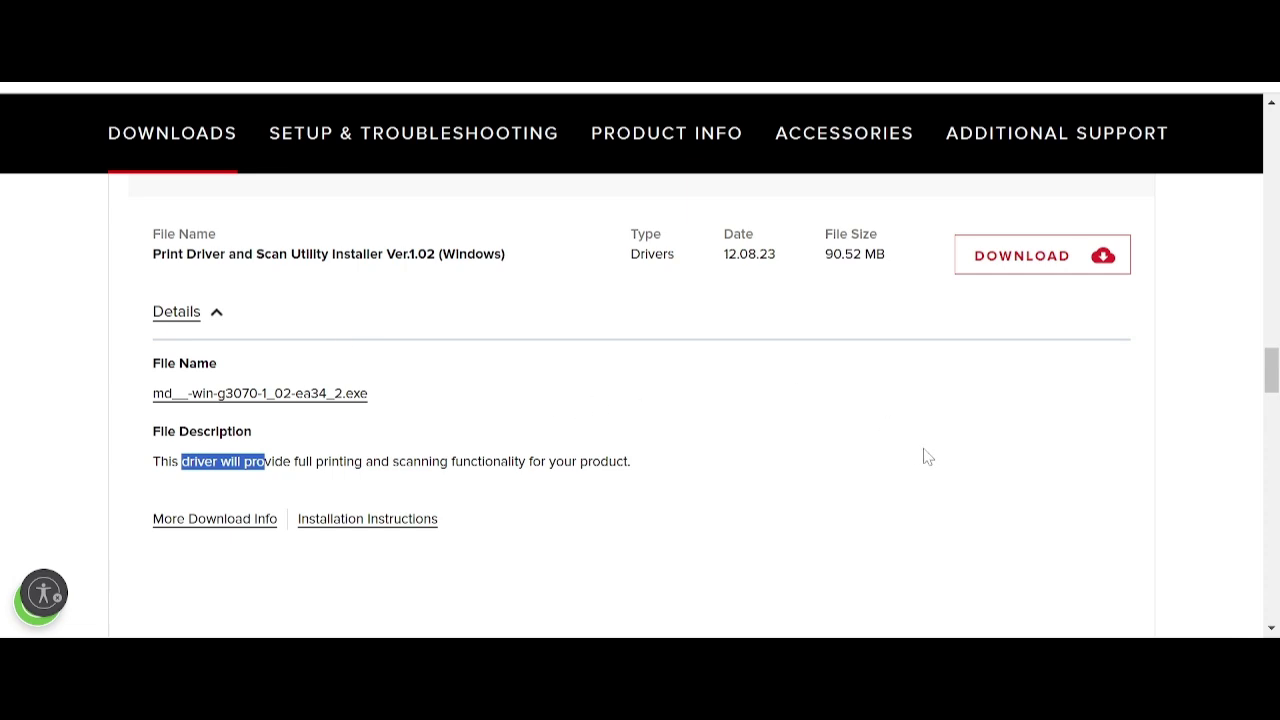
click(1016, 267)
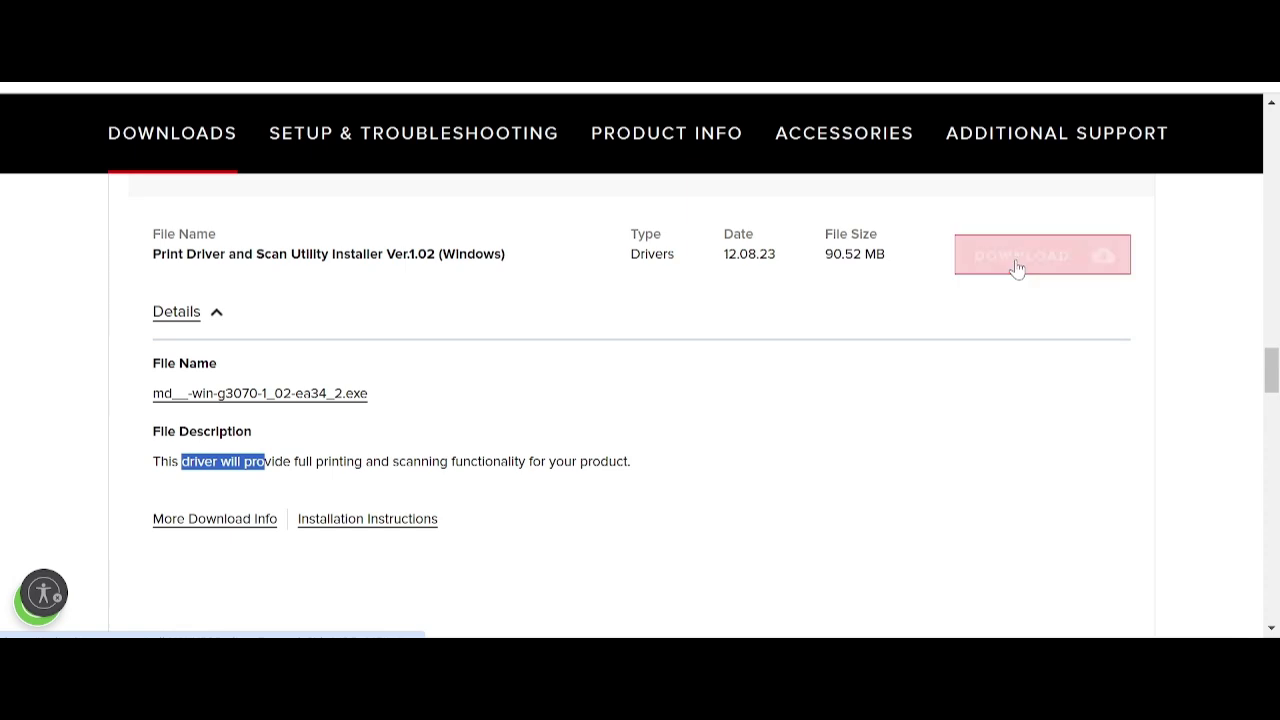
click(1064, 274)
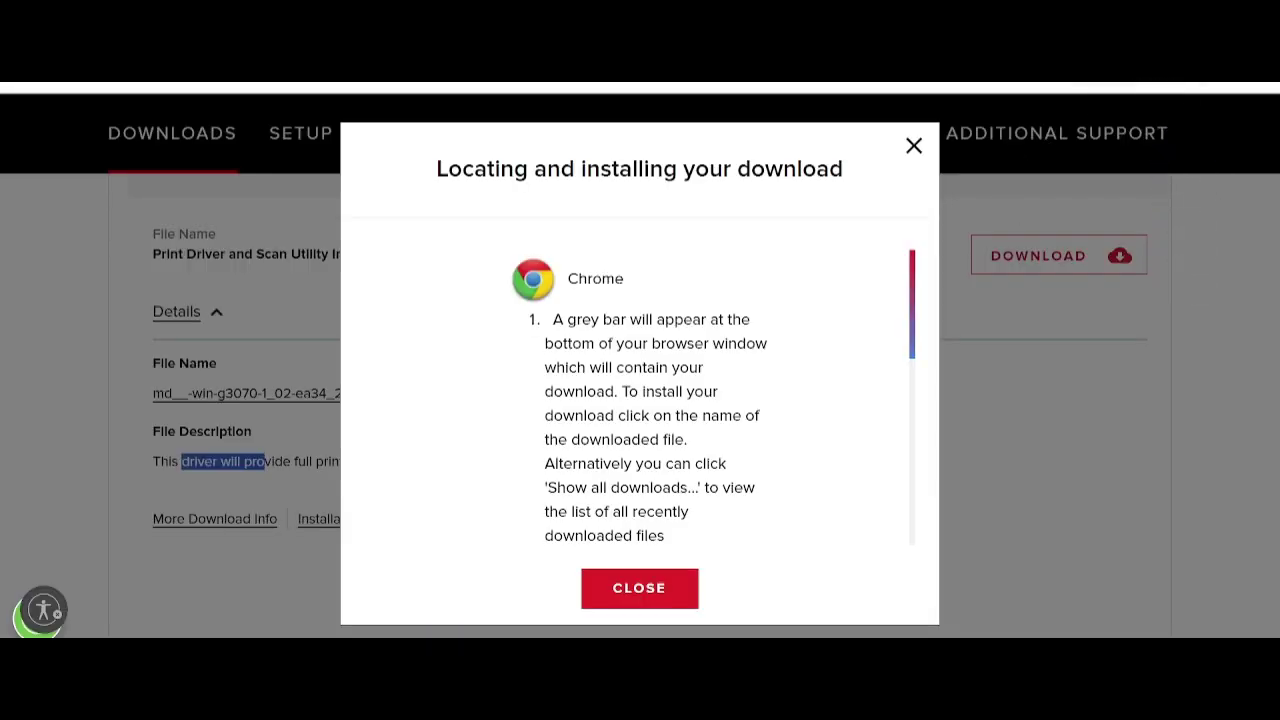
click(913, 146)
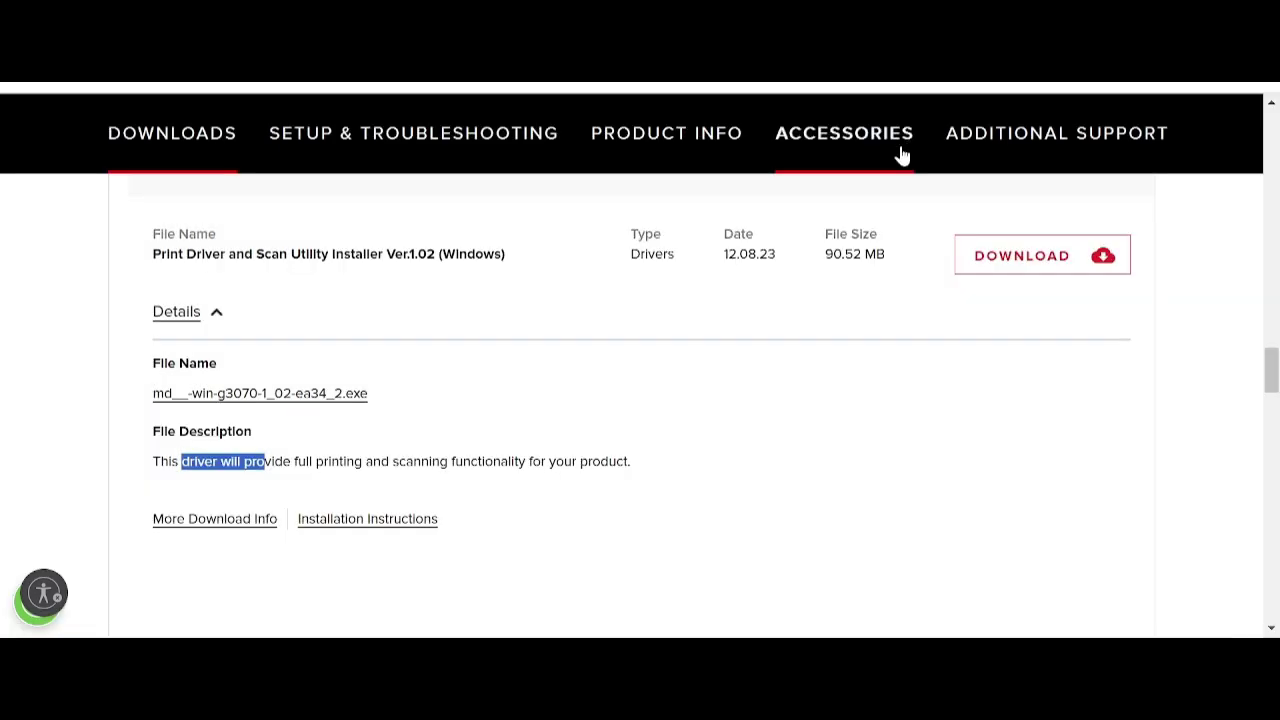
scroll(580, 277, down, 10)
scroll(508, 292, up, 15)
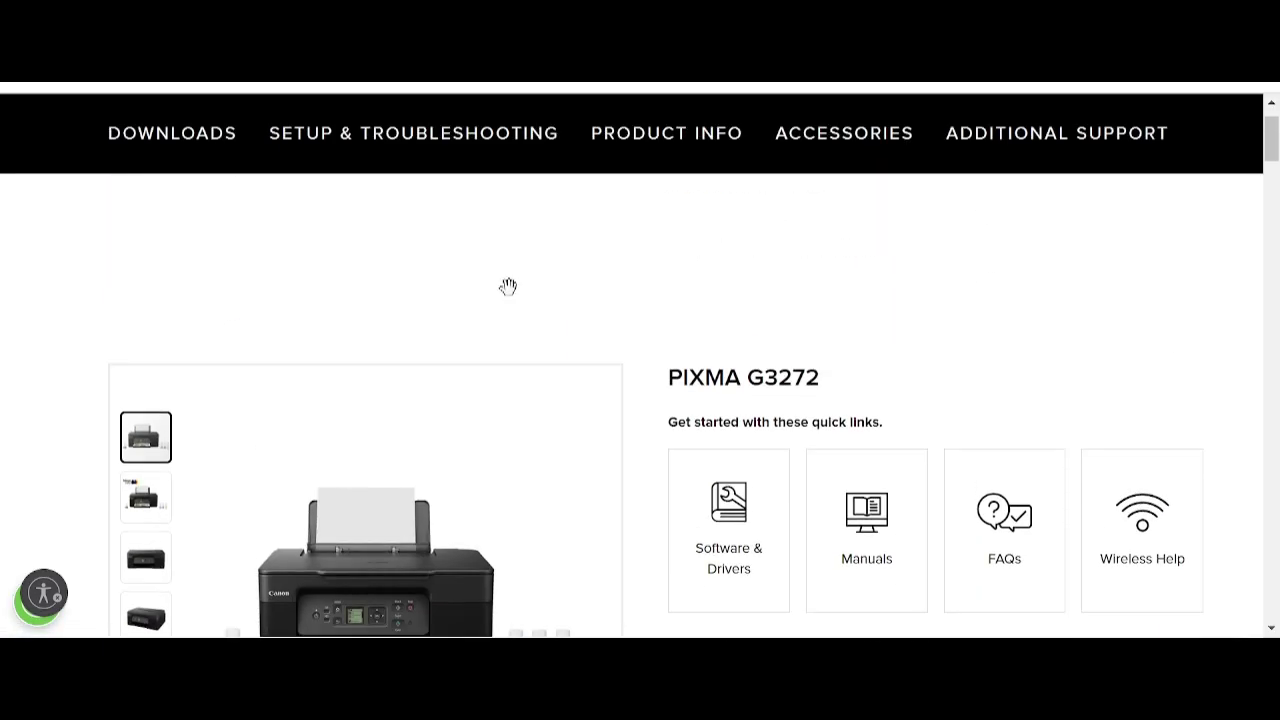
scroll(500, 286, down, 3)
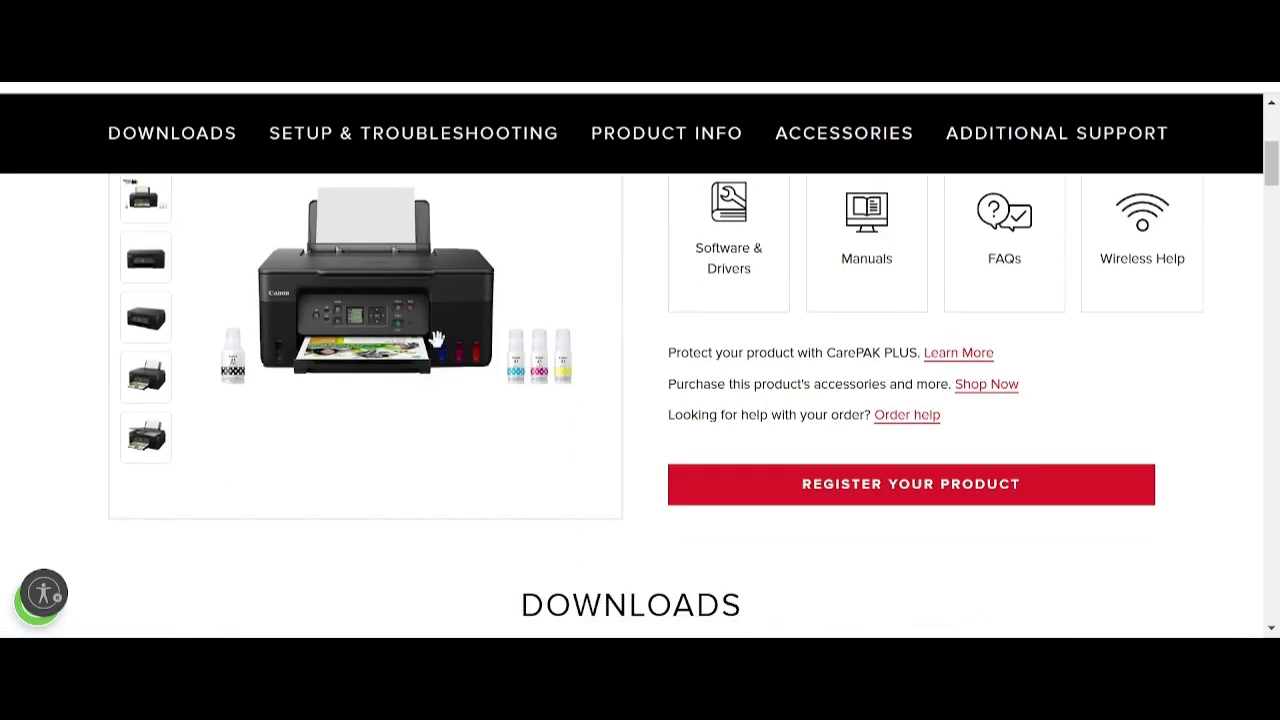